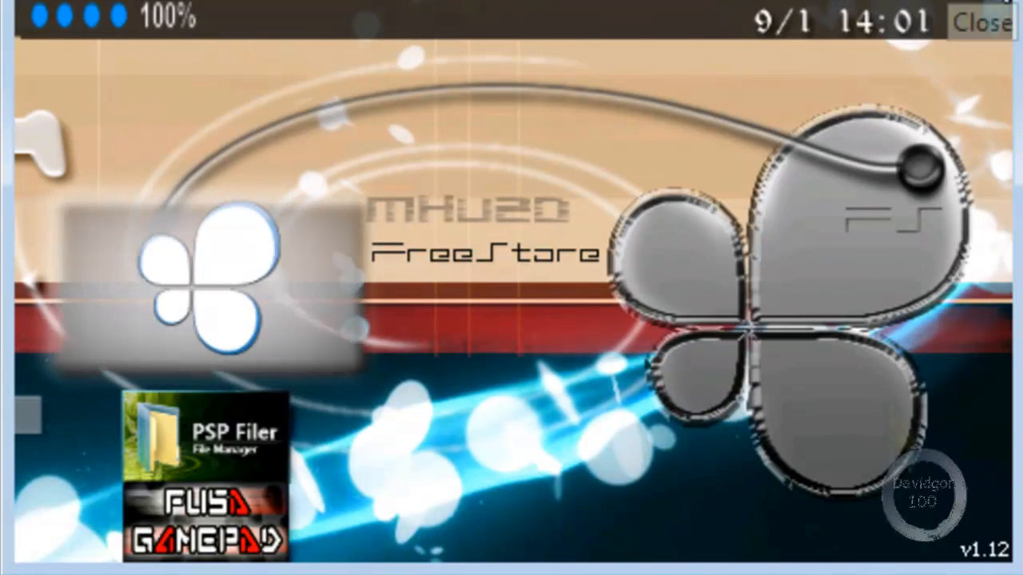
# Reveal the desktop and arrange the Cydia logo PNG beside freestore.jpg.
pyautogui.click(831, 4)
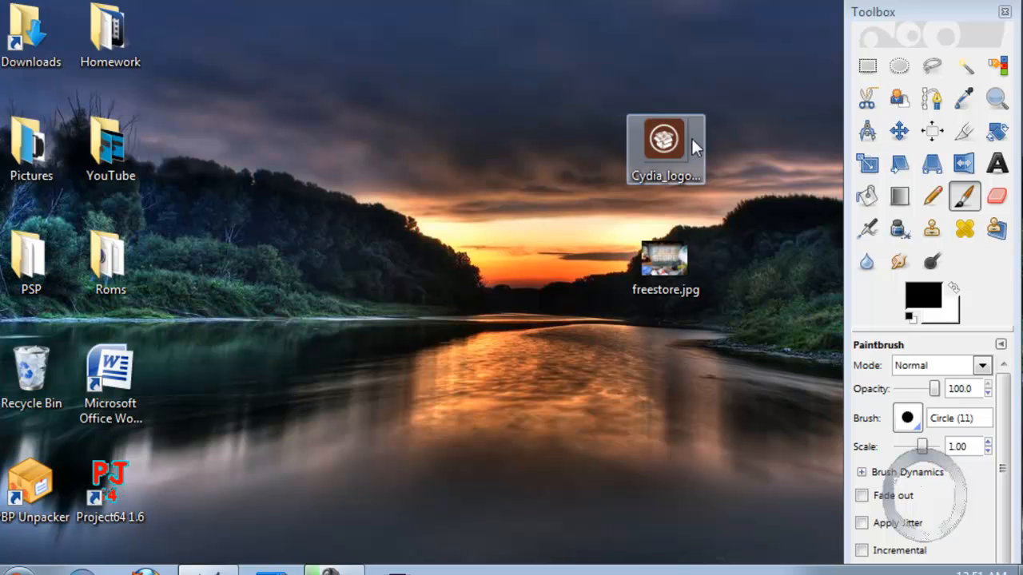
pyautogui.moveTo(666, 148); pyautogui.dragTo(586, 263)
pyautogui.click(686, 272)
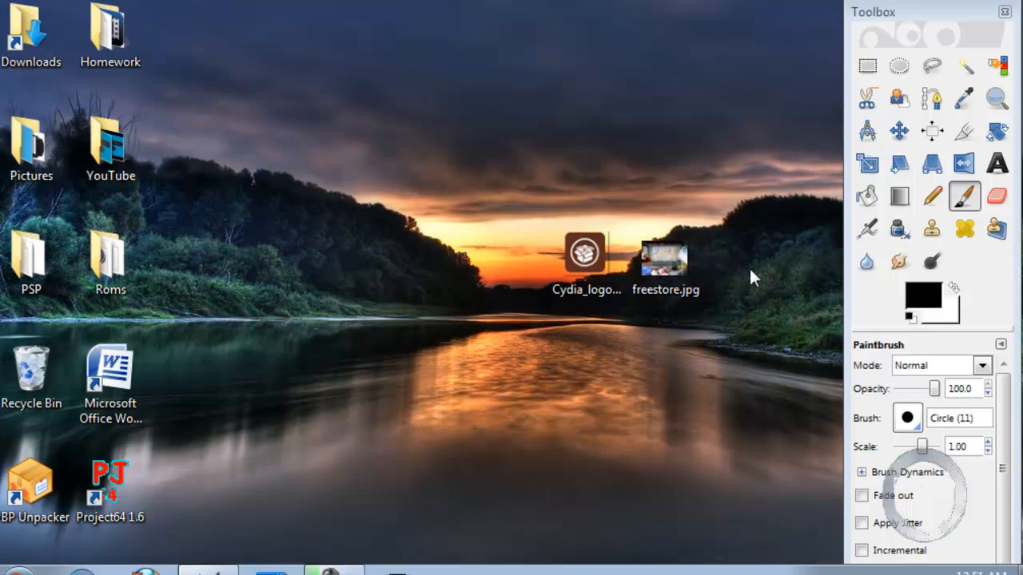
pyautogui.click(665, 272)
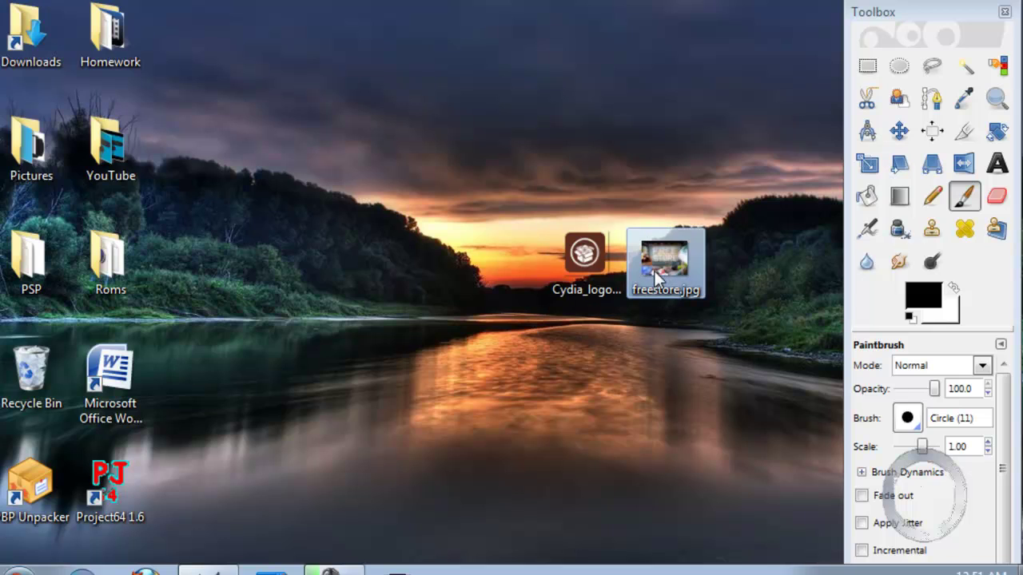
pyautogui.click(550, 340)
pyautogui.click(582, 286)
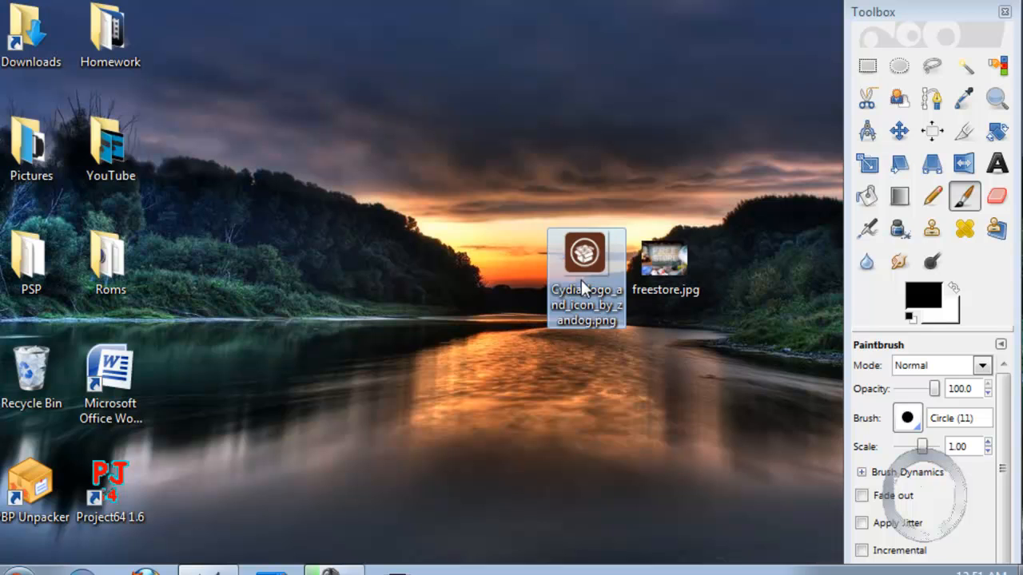
# Load Cydia_logo_and_icon_by_zandog.png into GIMP and enlarge its image window to full screen.
pyautogui.moveTo(585, 288); pyautogui.dragTo(216, 569)
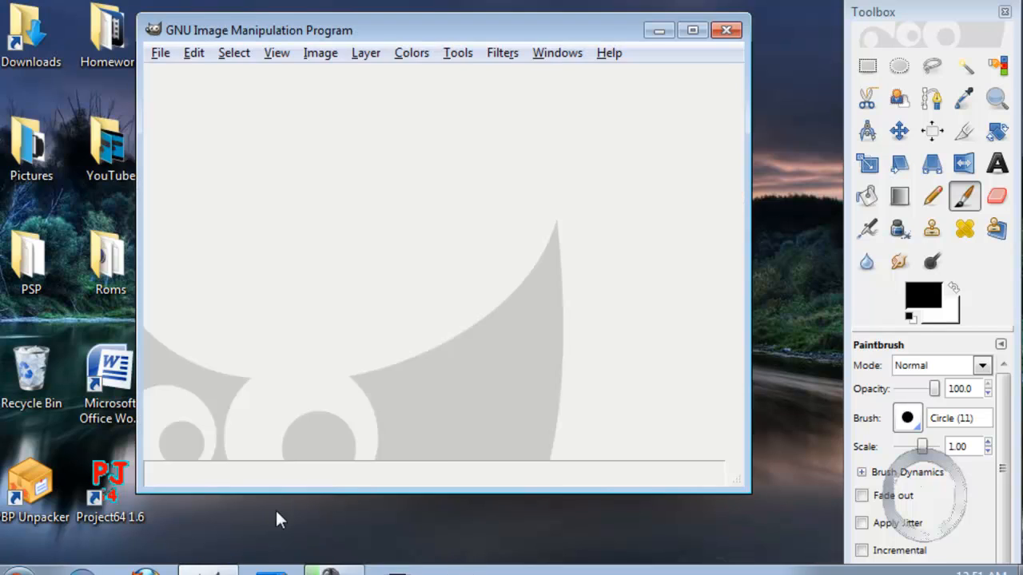
pyautogui.moveTo(278, 520); pyautogui.dragTo(583, 271)
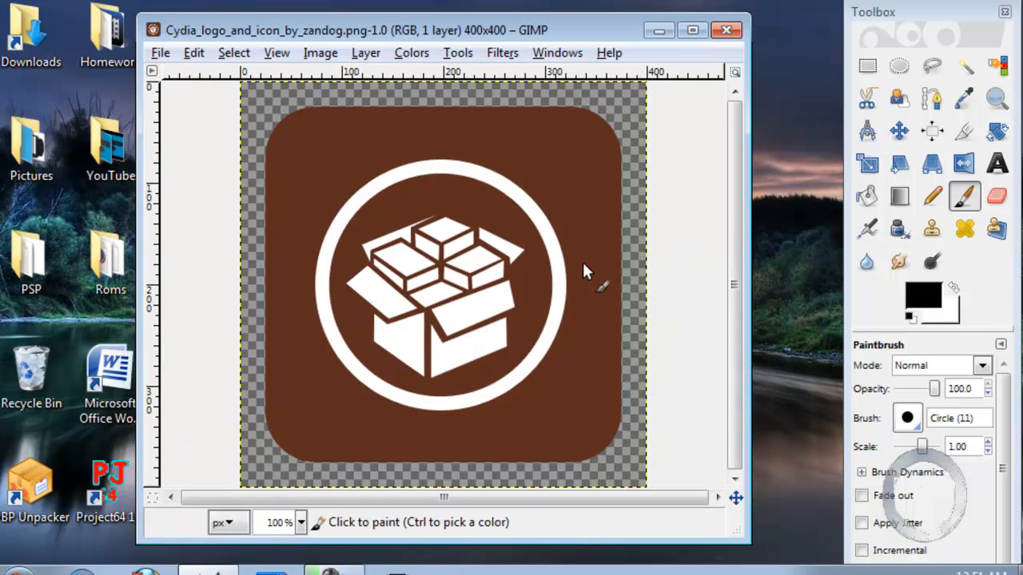
pyautogui.click(702, 30)
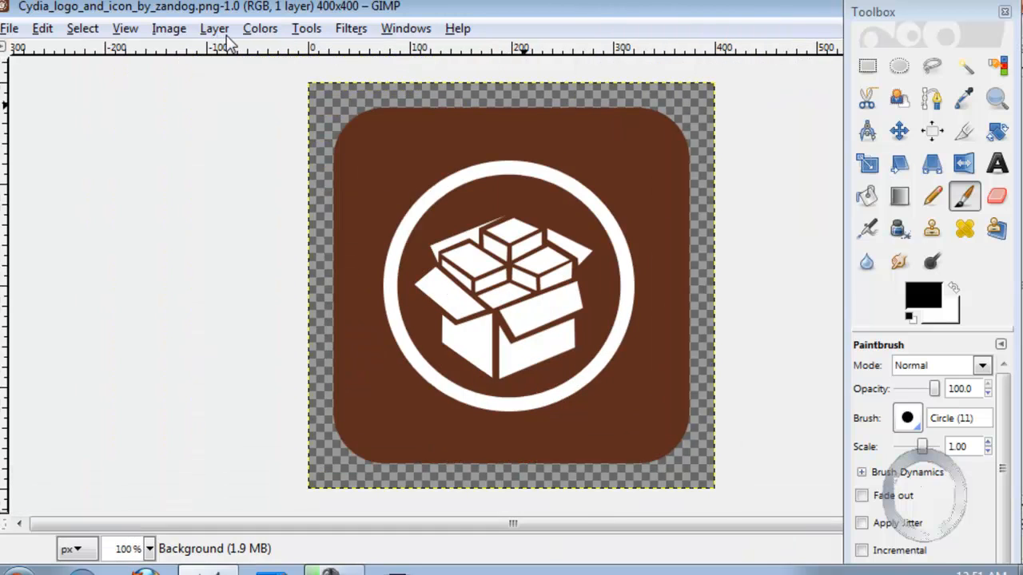
pyautogui.click(168, 32)
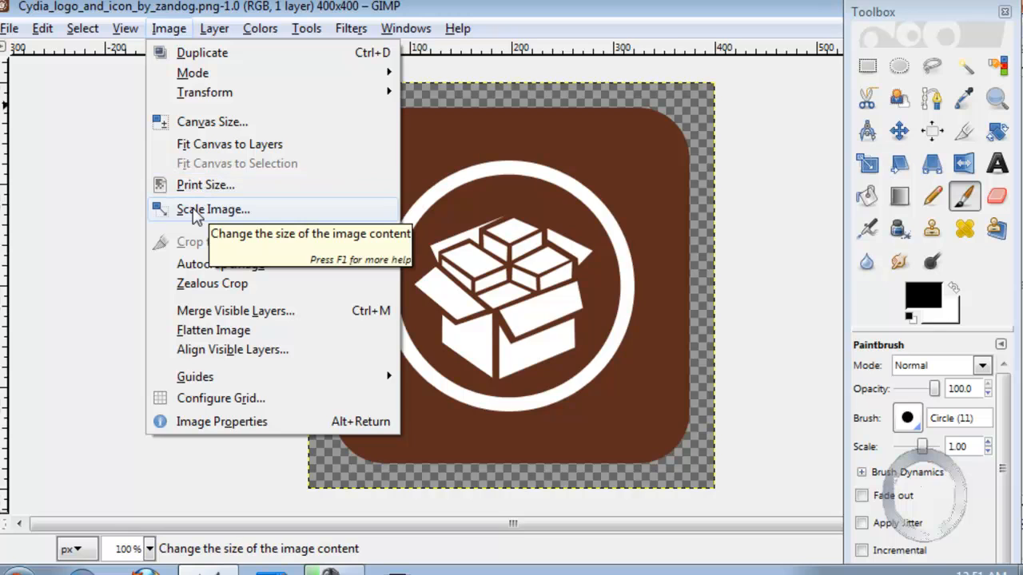
# Resize the canvas to 144 by 80 pixels with width and height unlinked.
pyautogui.click(220, 121)
pyautogui.click(197, 131)
pyautogui.write('1')
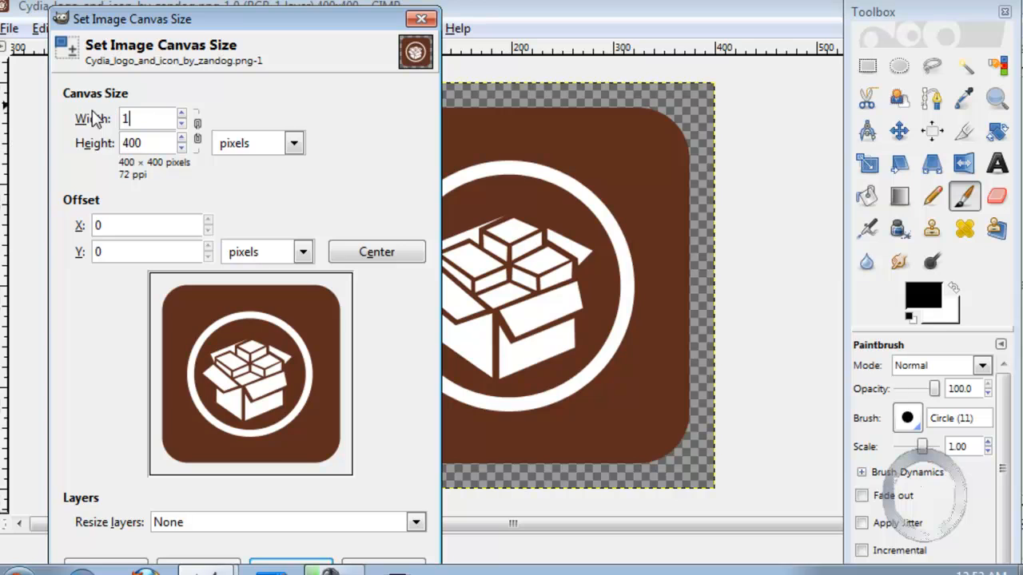
pyautogui.write('44')
pyautogui.press('Tab')
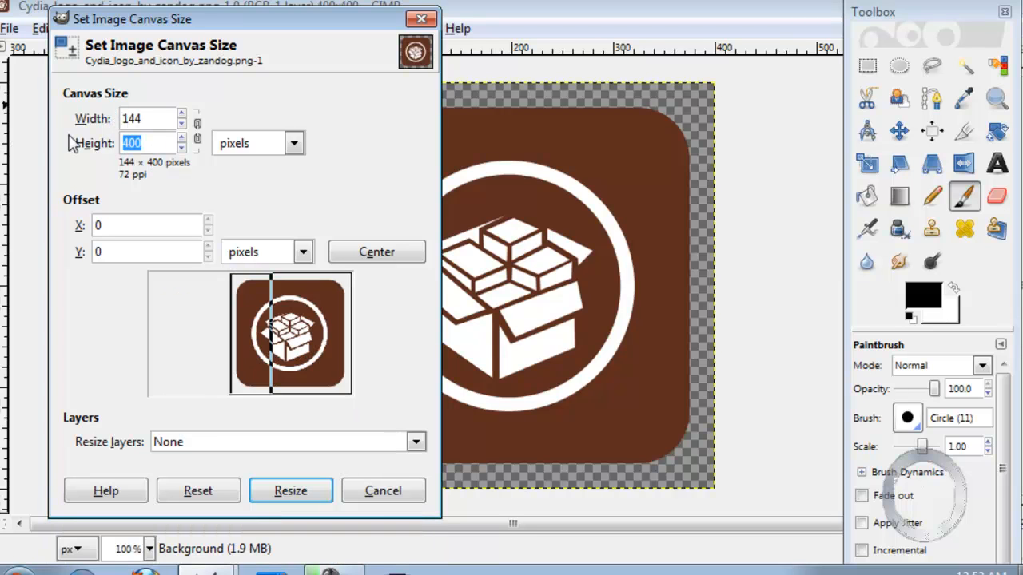
pyautogui.write('80')
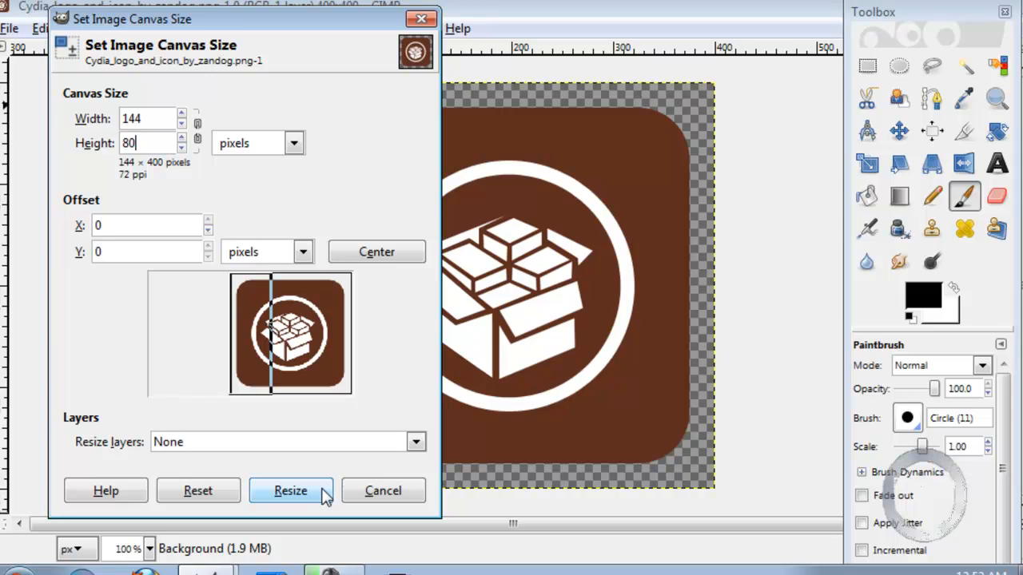
pyautogui.click(290, 490)
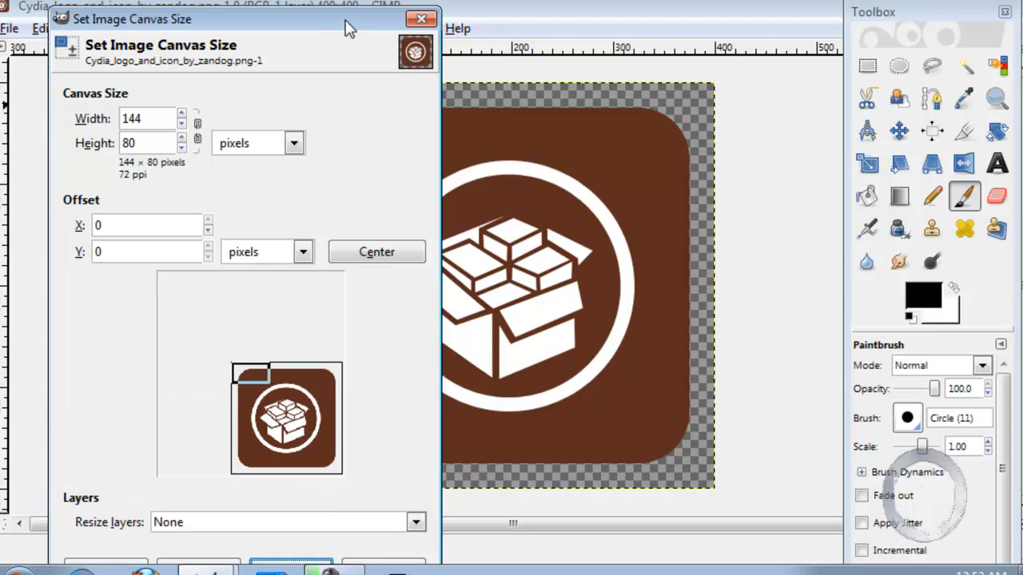
pyautogui.moveTo(351, 28); pyautogui.dragTo(357, 7)
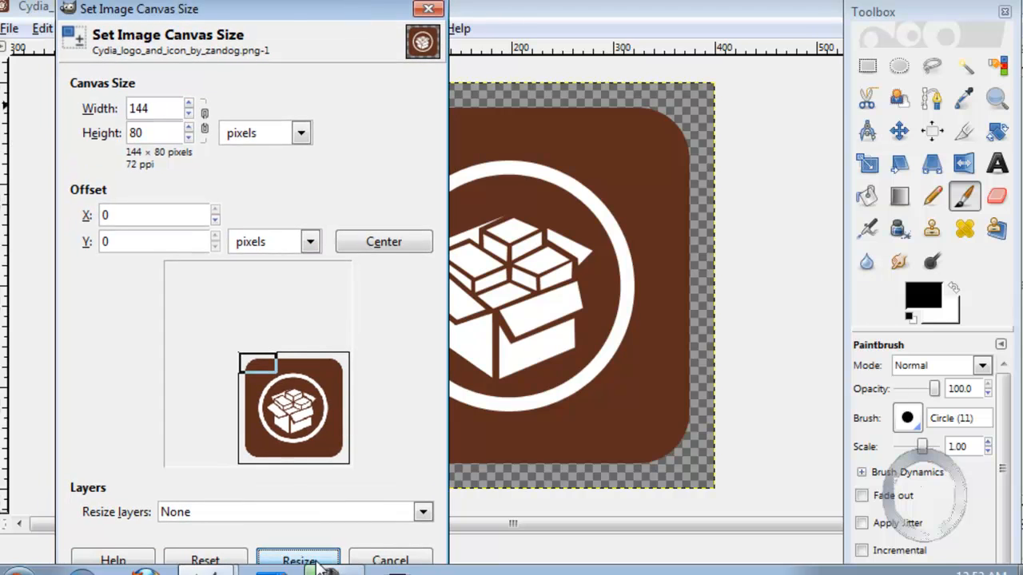
pyautogui.click(298, 547)
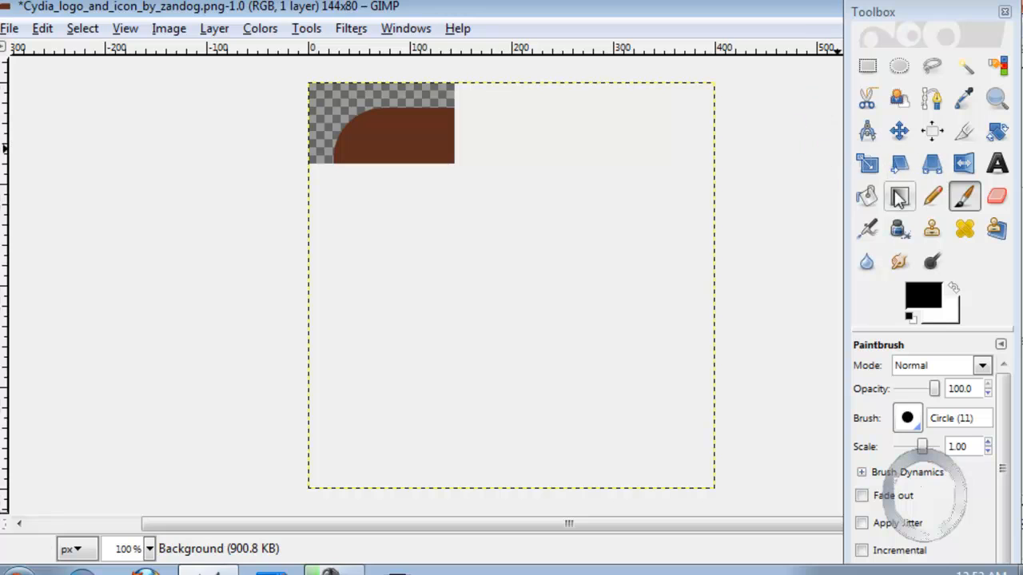
# Scale the logo layer down to fit the top-left 144×80 canvas and apply it.
pyautogui.click(868, 165)
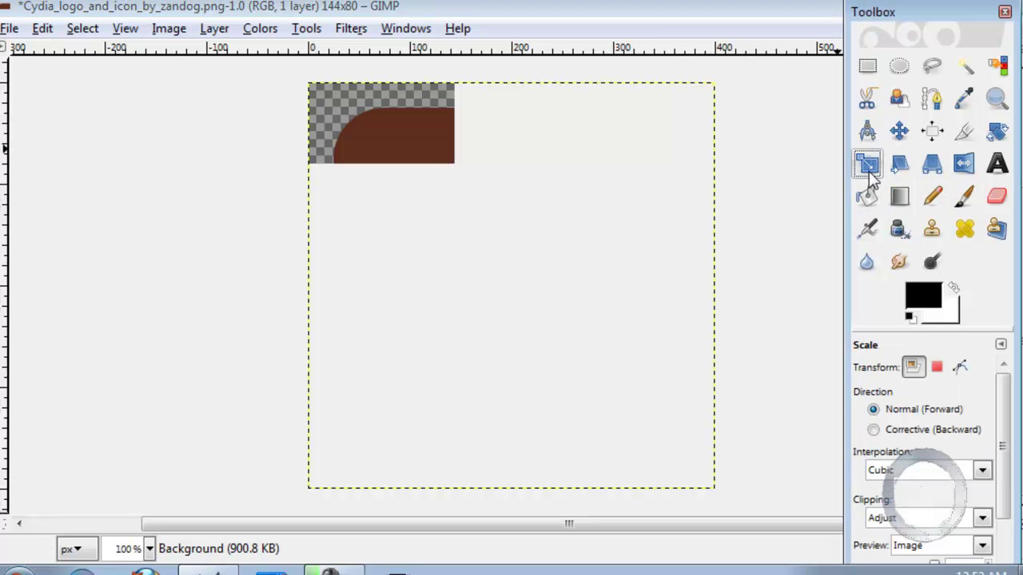
pyautogui.click(551, 316)
pyautogui.moveTo(296, 76); pyautogui.dragTo(153, 230)
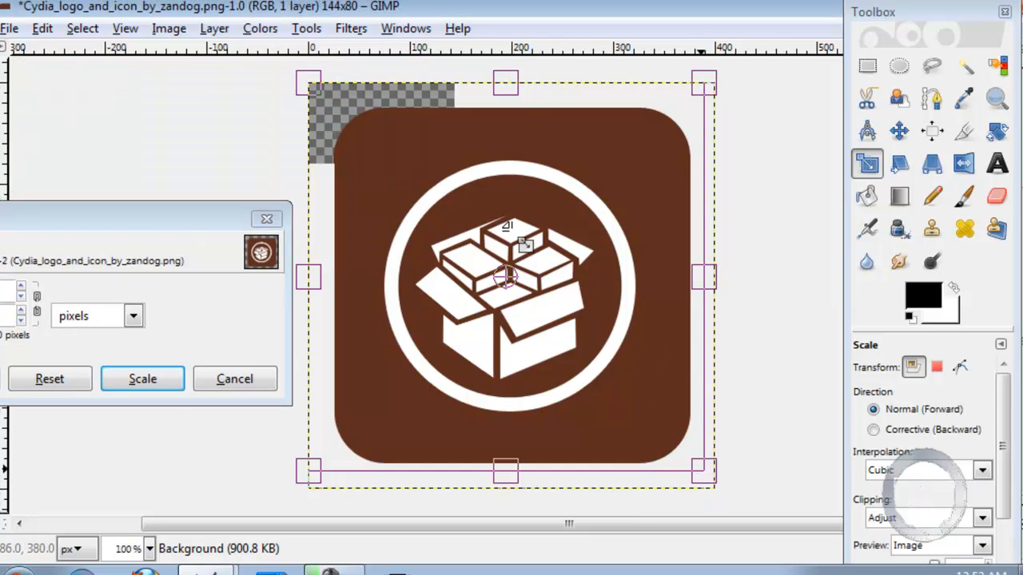
pyautogui.moveTo(715, 489); pyautogui.dragTo(416, 164)
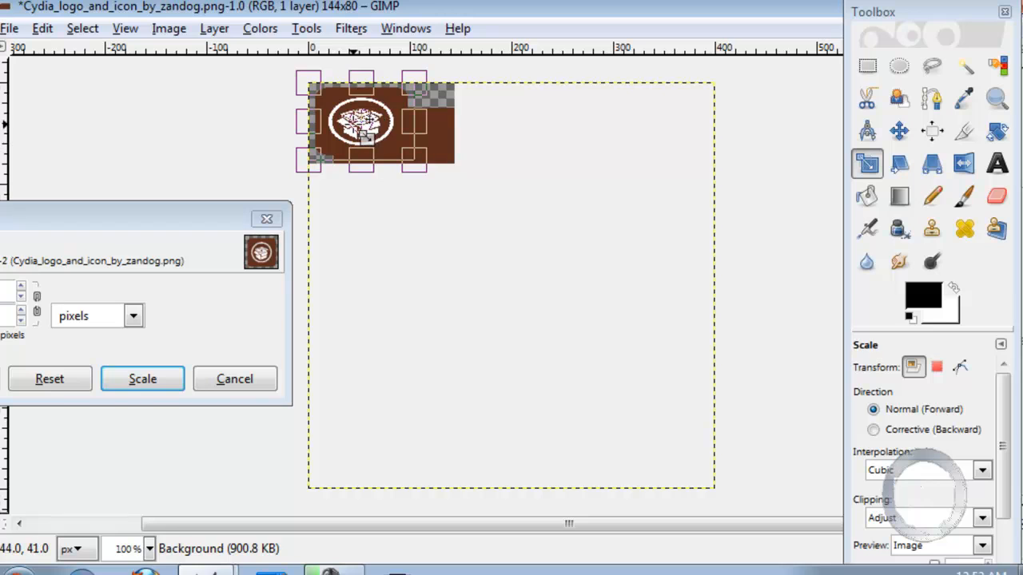
pyautogui.moveTo(352, 137); pyautogui.dragTo(381, 136)
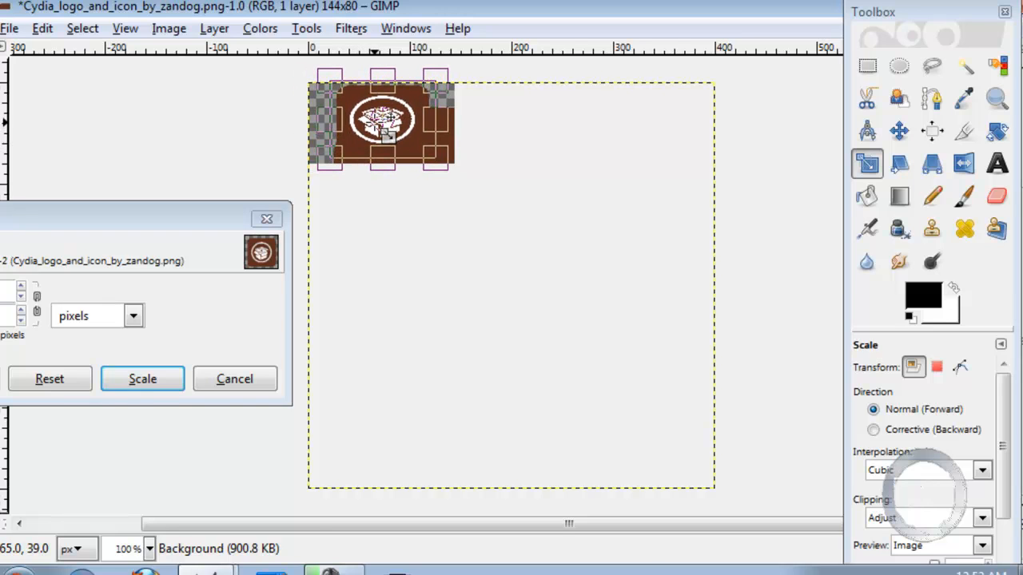
pyautogui.click(142, 378)
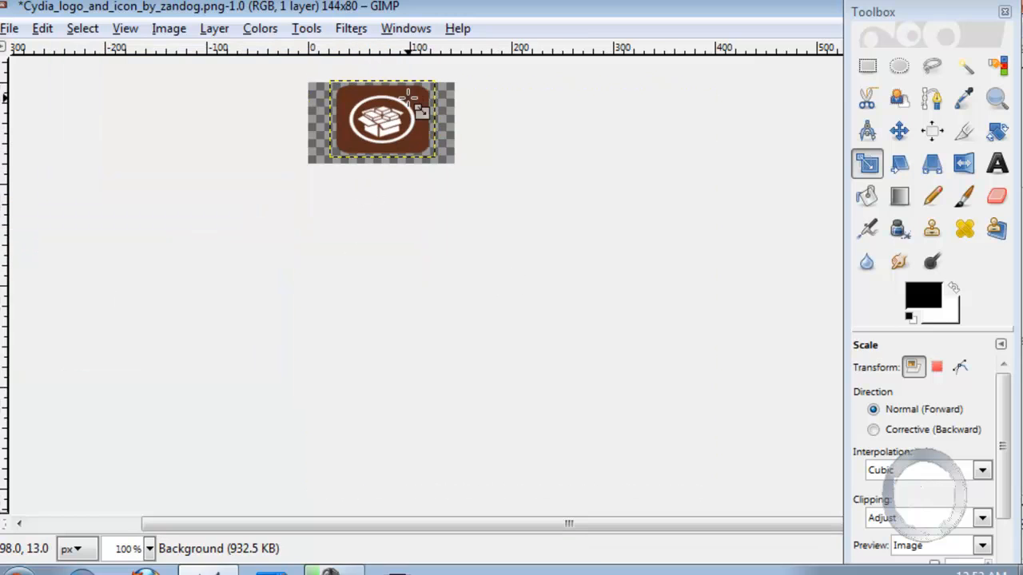
# Rescale the logo layer to exactly 100 by 84 pixels and apply it.
pyautogui.click(386, 127)
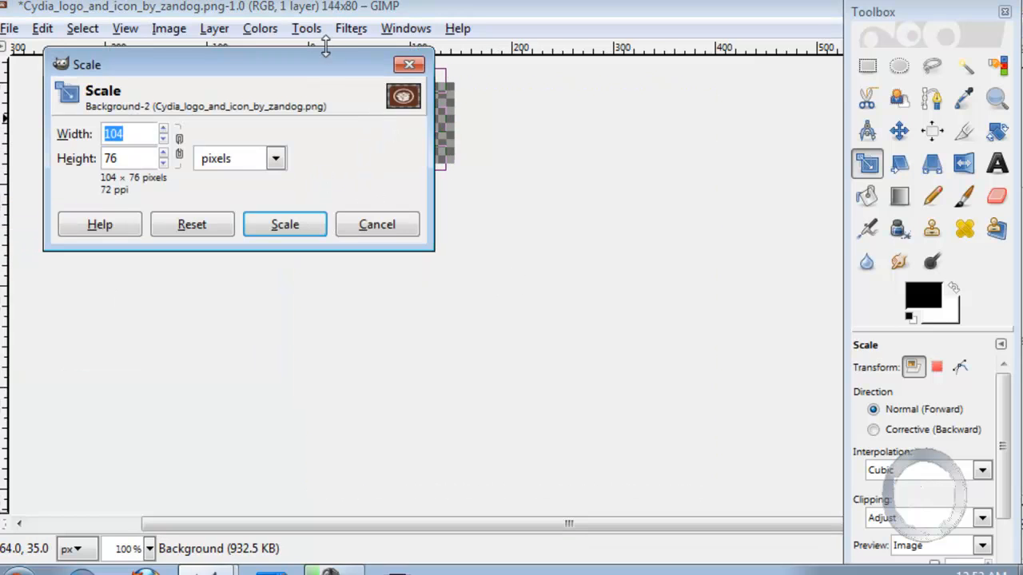
pyautogui.moveTo(325, 64); pyautogui.dragTo(276, 222)
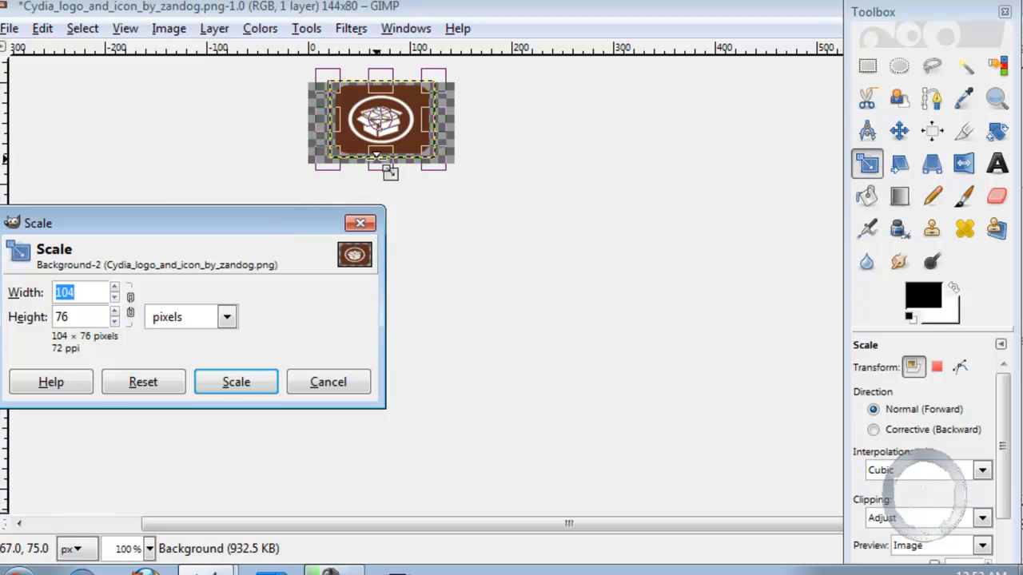
pyautogui.moveTo(381, 166); pyautogui.dragTo(381, 174)
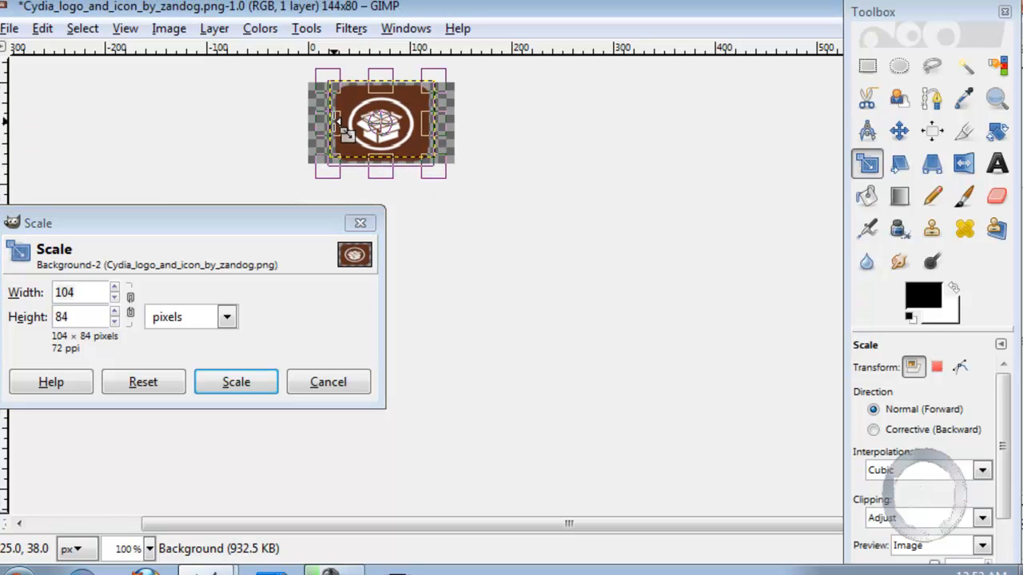
pyautogui.moveTo(331, 122); pyautogui.dragTo(382, 124)
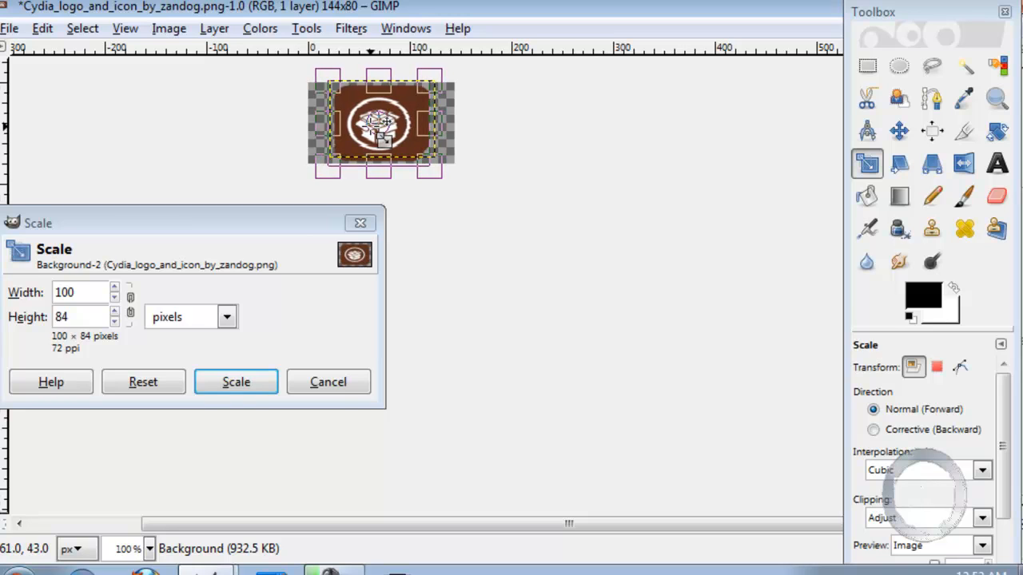
pyautogui.click(236, 382)
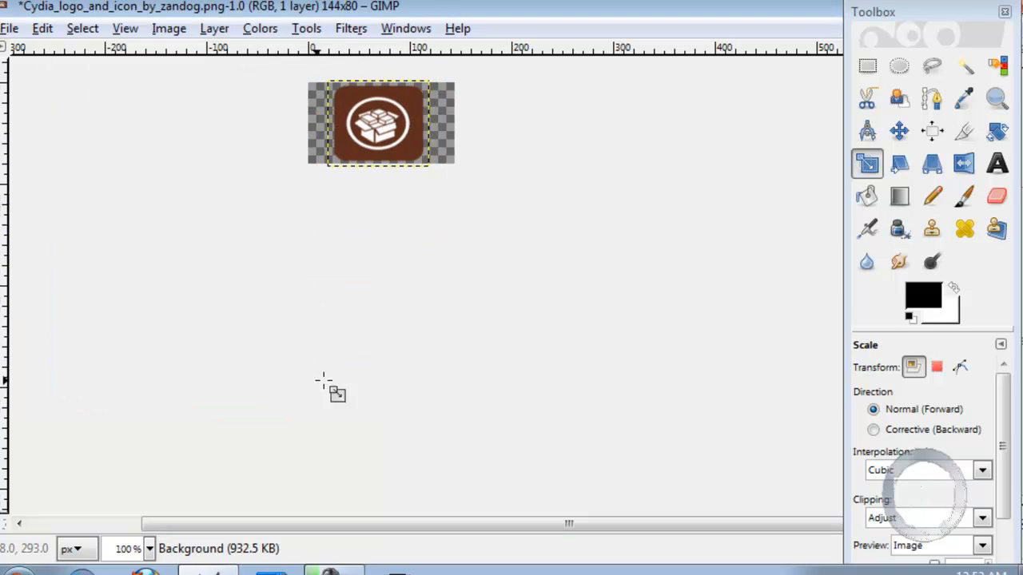
# Save the image under the new name icon0.png on the Desktop.
pyautogui.click(10, 29)
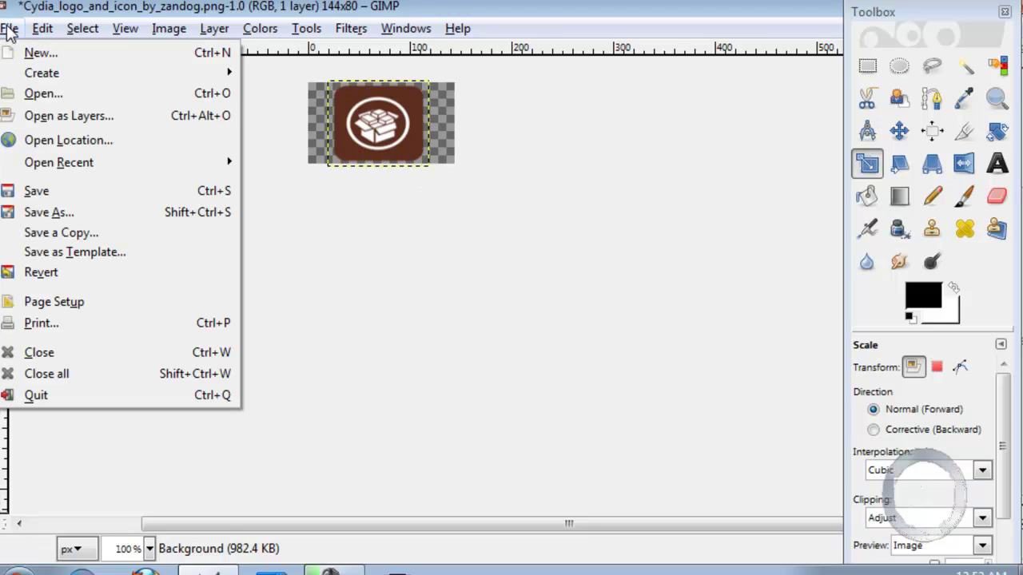
pyautogui.click(48, 213)
pyautogui.click(633, 109)
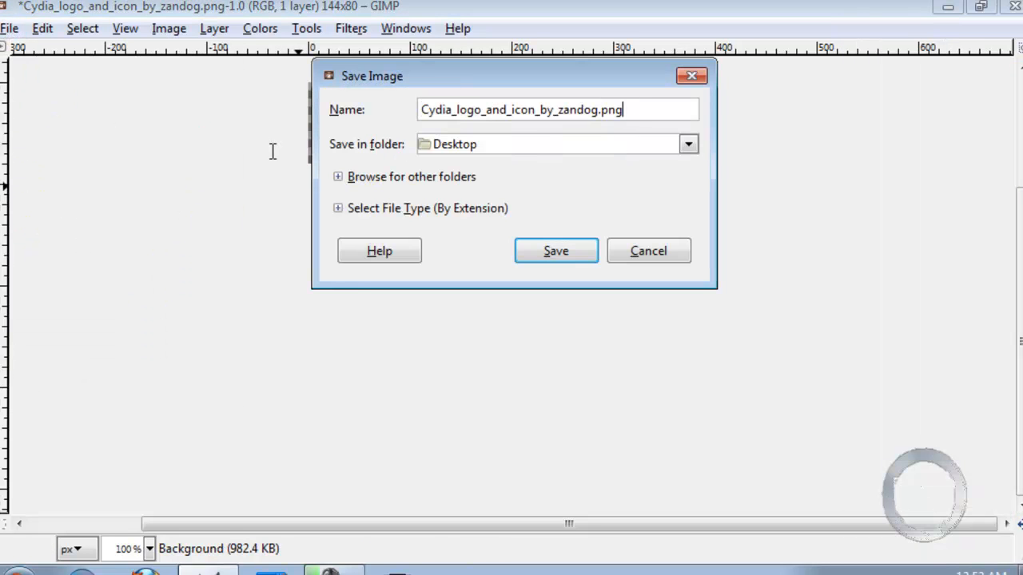
pyautogui.press('BackSpace')
pyautogui.press('BackSpace')
pyautogui.press('BackSpace')
pyautogui.press('BackSpace')
pyautogui.press('BackSpace')
pyautogui.press('BackSpace')
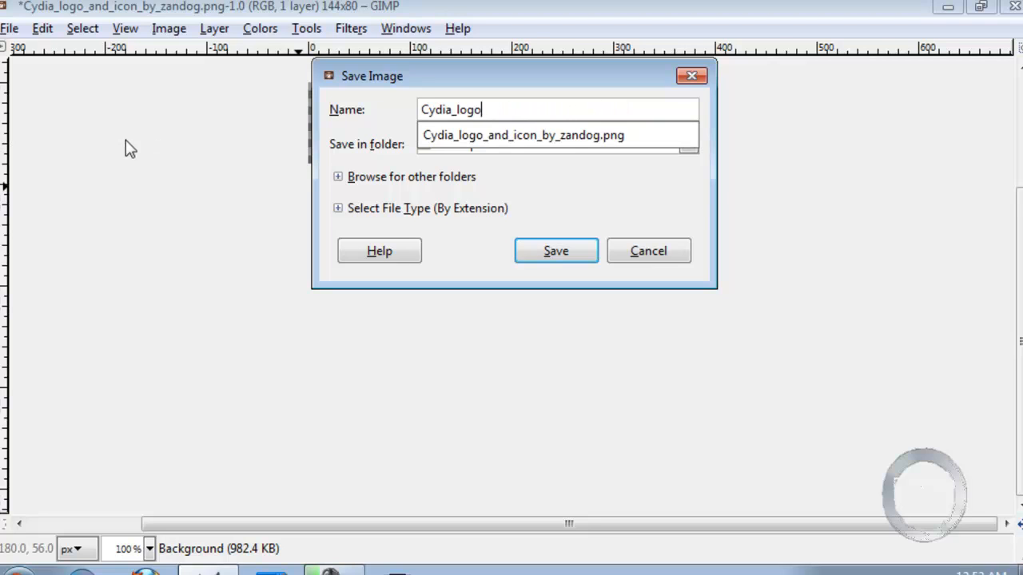
pyautogui.press('BackSpace')
pyautogui.press('BackSpace')
pyautogui.press('BackSpace')
pyautogui.write('icon0.png')
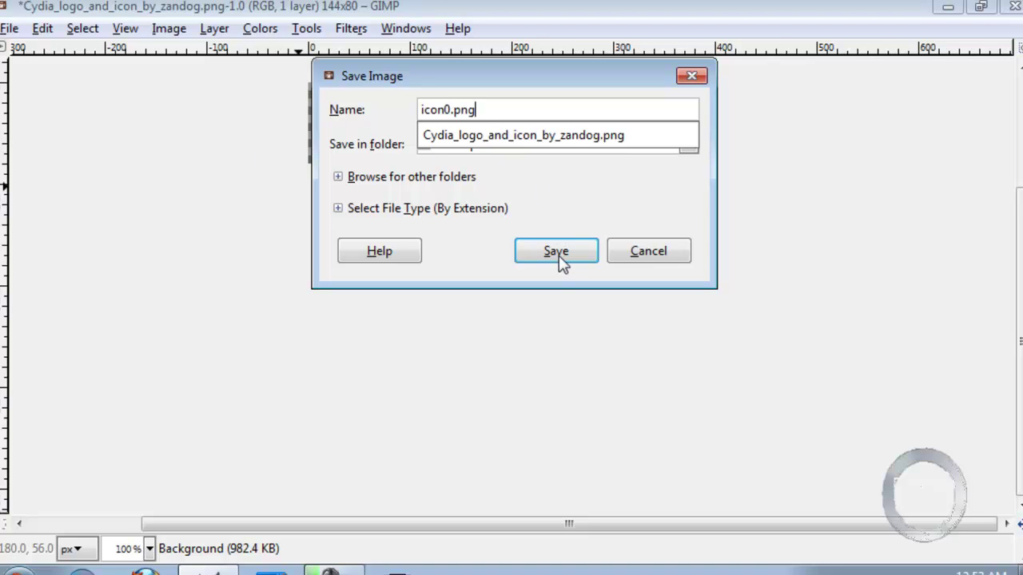
pyautogui.click(562, 257)
pyautogui.click(562, 257)
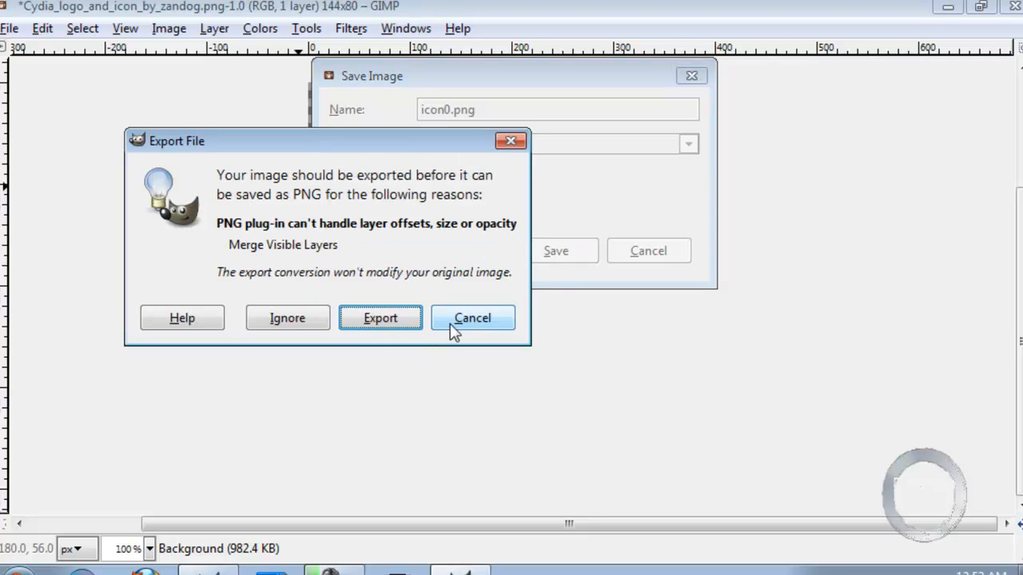
# Export it as PNG with the default PNG options.
pyautogui.click(380, 318)
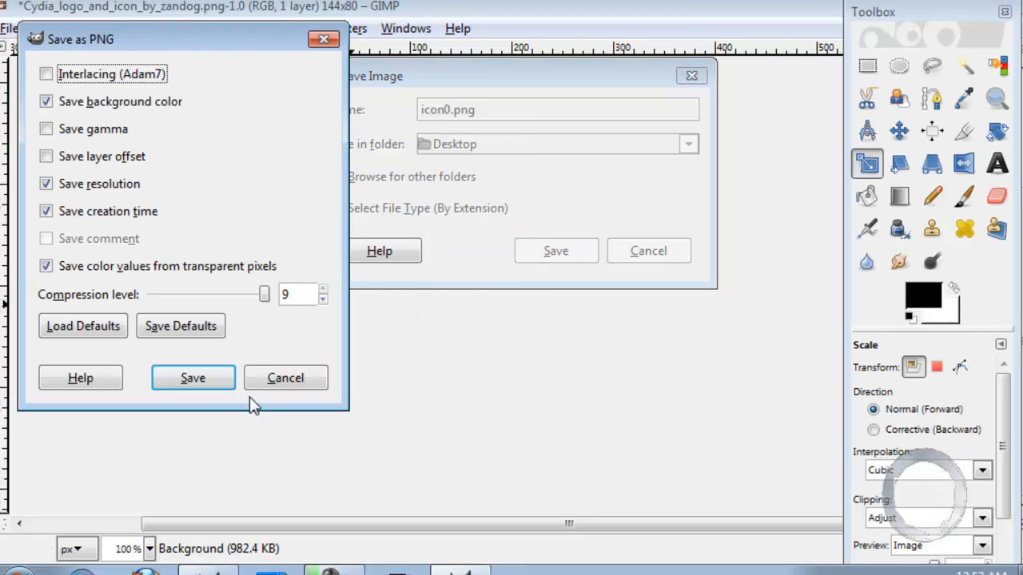
pyautogui.click(193, 378)
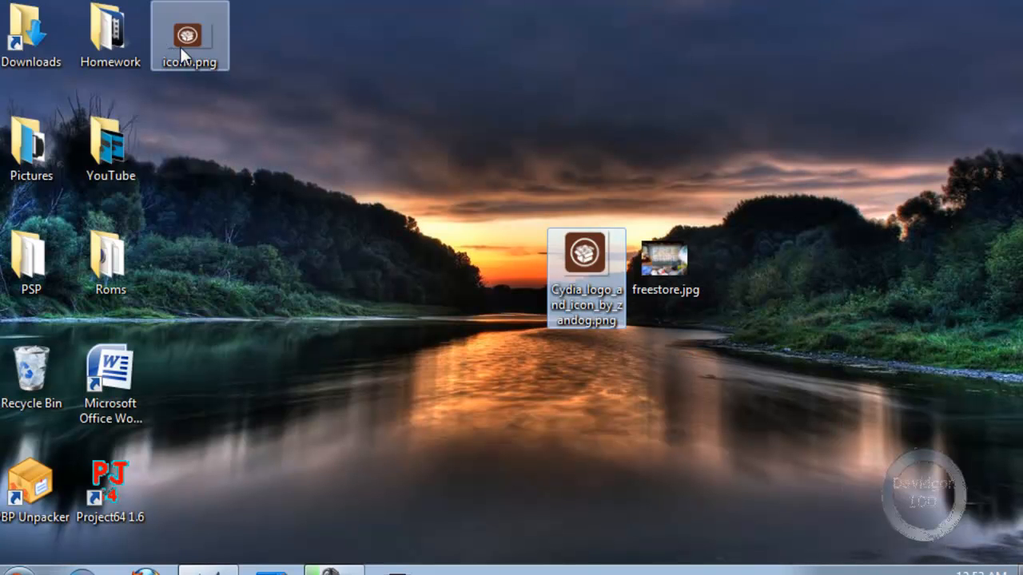
# Move icon0.png to the middle of the desktop and check its details.
pyautogui.moveTo(180, 47); pyautogui.dragTo(418, 280)
pyautogui.click(497, 336)
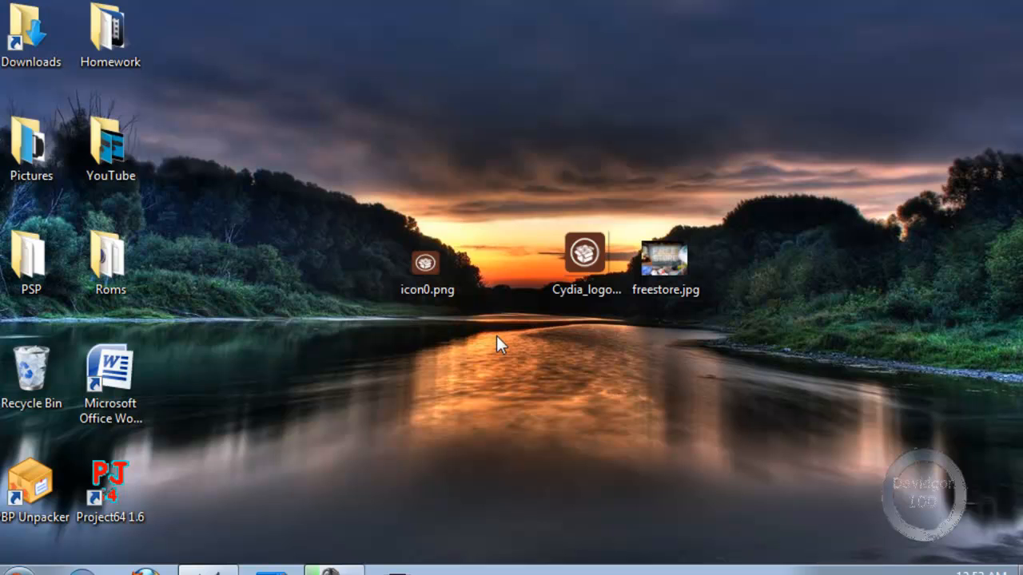
pyautogui.click(419, 265)
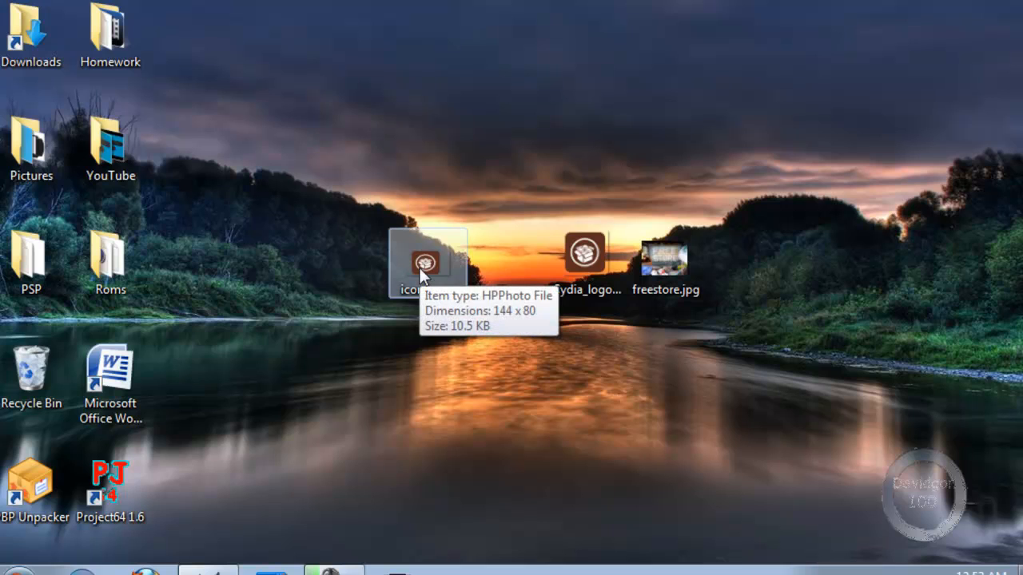
pyautogui.click(376, 164)
# Create a new desktop folder named extracts.
pyautogui.rightClick(376, 165)
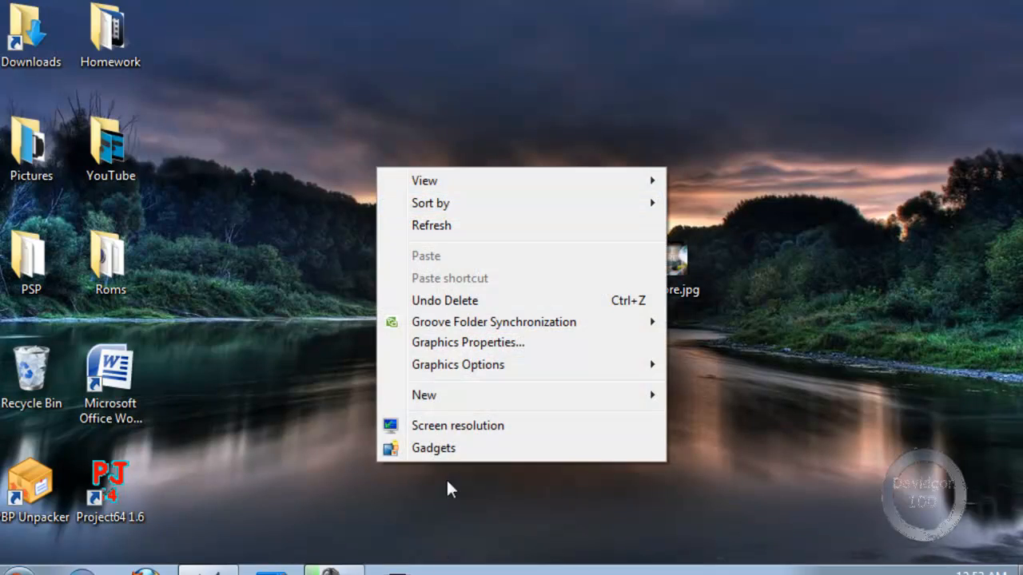
pyautogui.moveTo(424, 395)
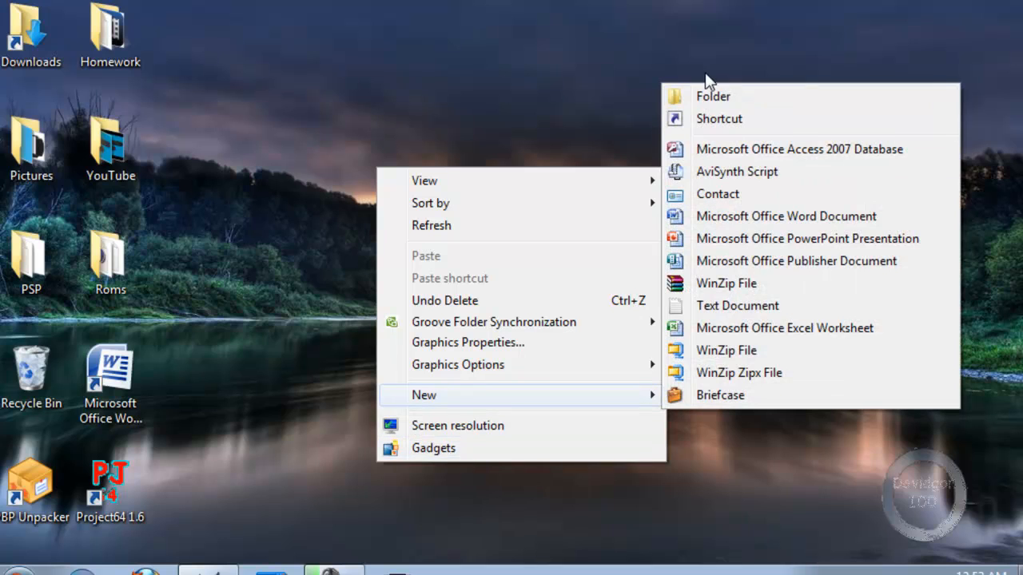
pyautogui.click(709, 99)
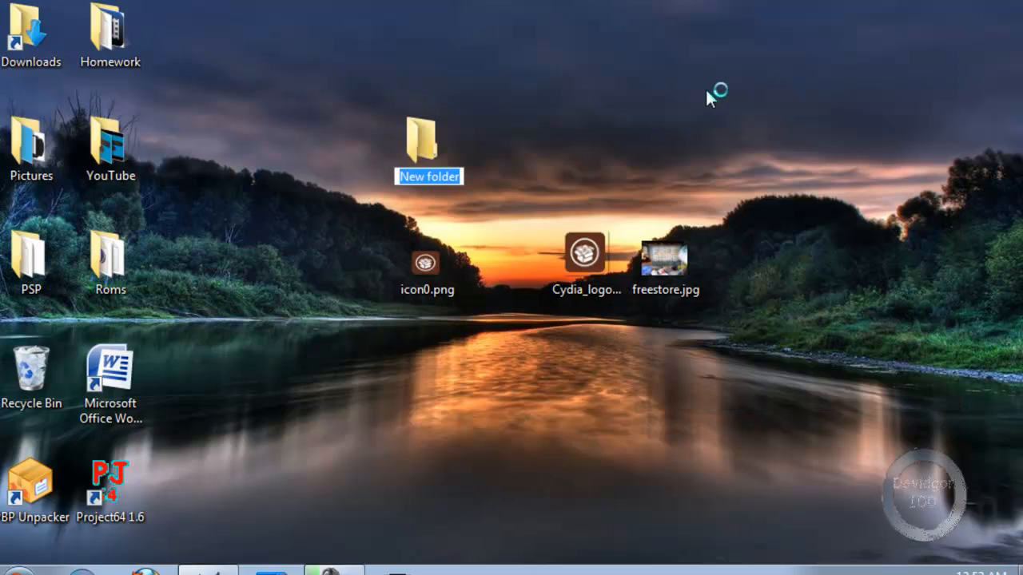
pyautogui.write('extr')
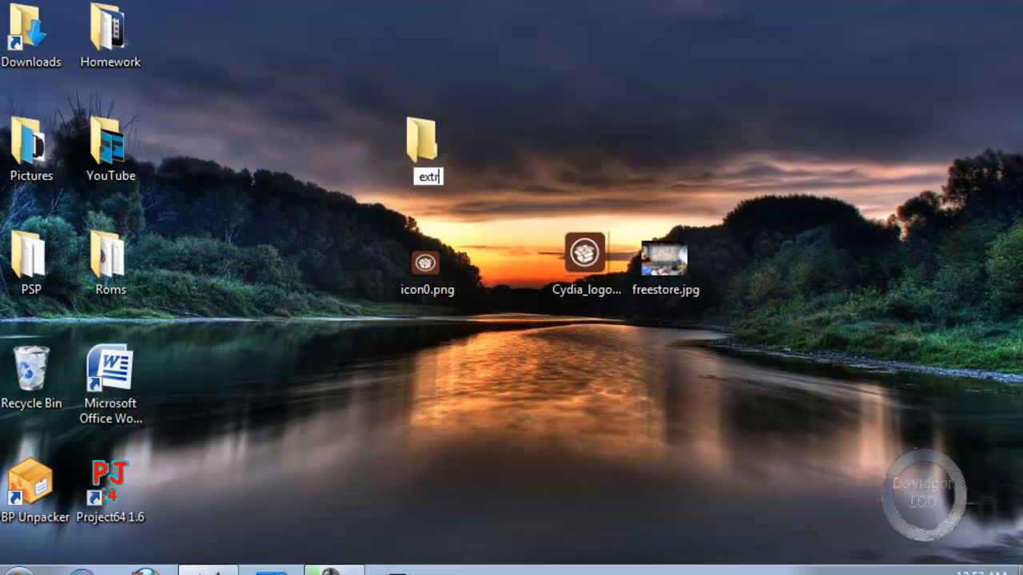
pyautogui.write('acts')
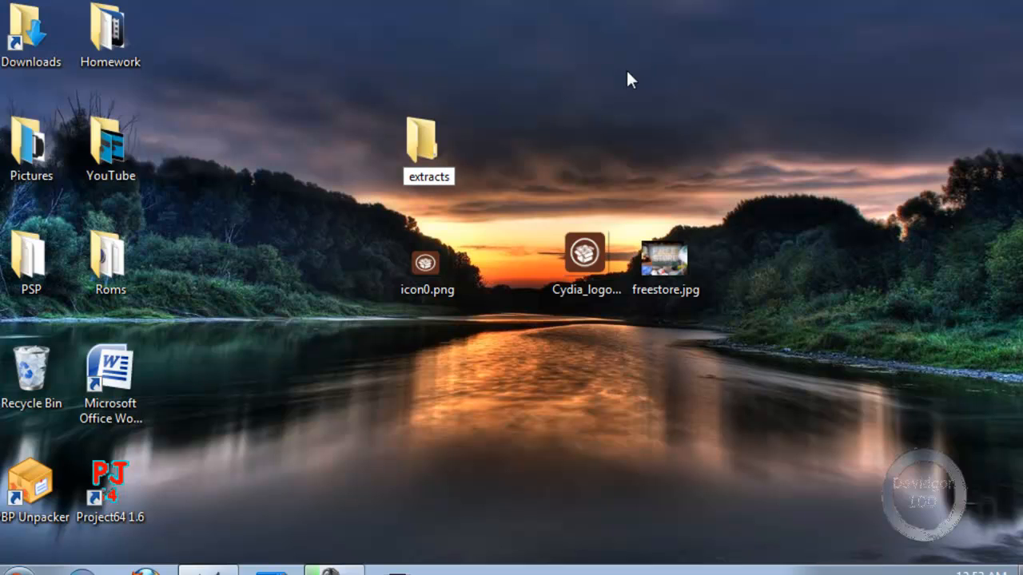
pyautogui.press('Return')
pyautogui.click(545, 186)
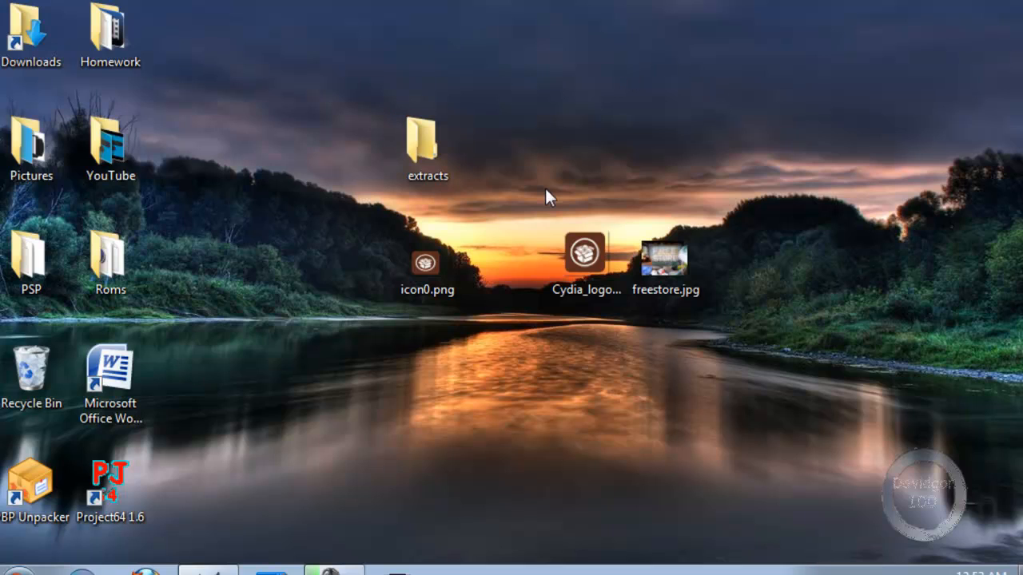
# Close icon0.png without saving and load freestore.jpg into GIMP instead.
pyautogui.moveTo(666, 260)
pyautogui.mouseDown()
pyautogui.moveTo(547, 423)
pyautogui.moveTo(209, 571)
pyautogui.moveTo(330, 456)
pyautogui.mouseUp()
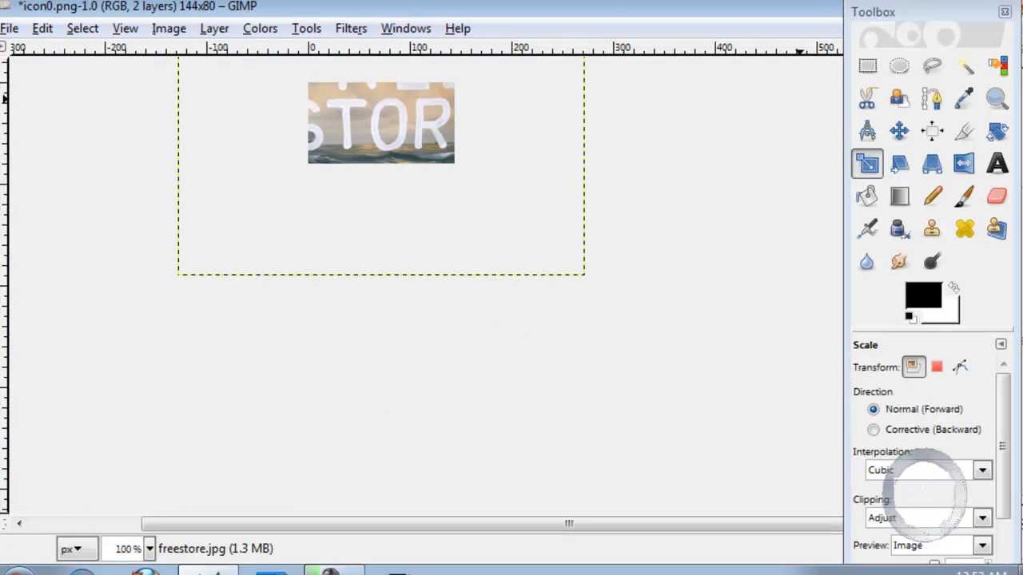
pyautogui.hotkey('ctrl', 'w')
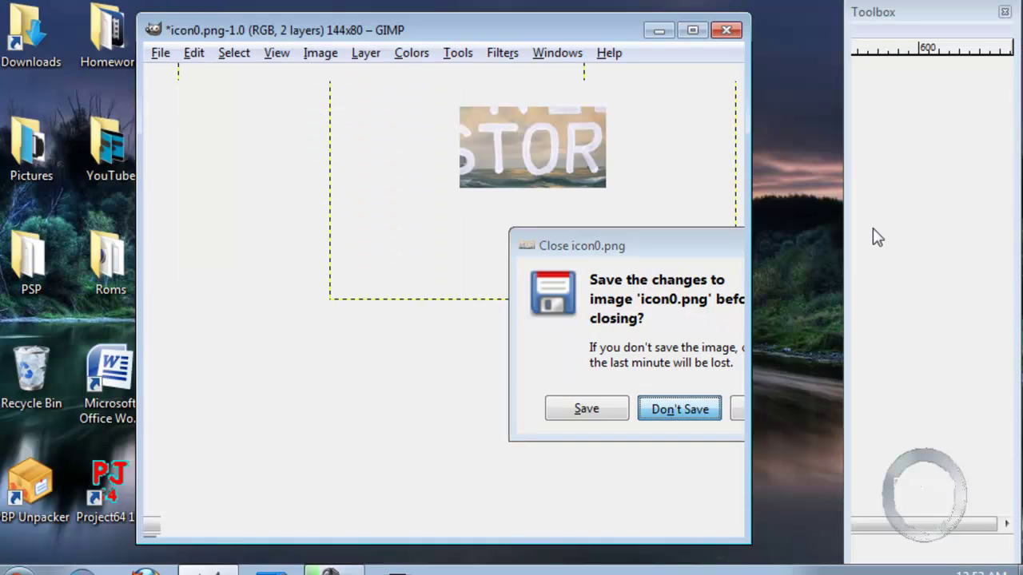
pyautogui.press('Return')
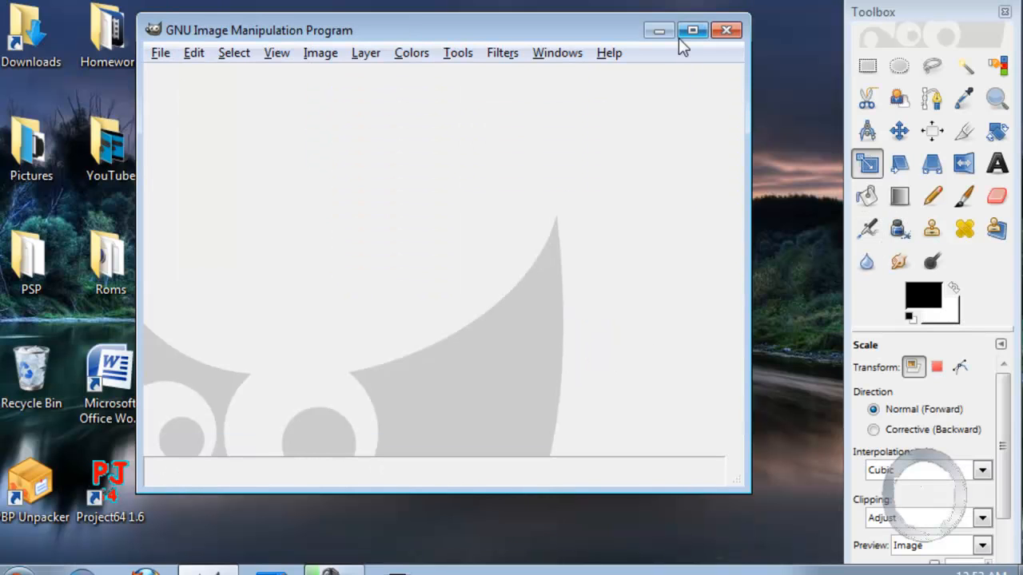
pyautogui.click(659, 30)
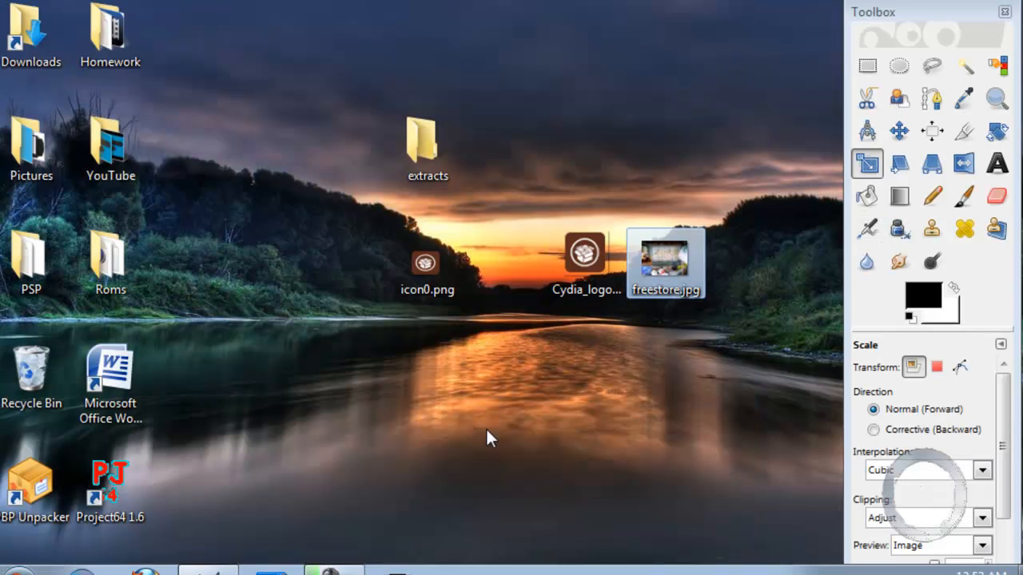
pyautogui.moveTo(692, 264)
pyautogui.mouseDown()
pyautogui.moveTo(208, 563)
pyautogui.moveTo(444, 343)
pyautogui.mouseUp()
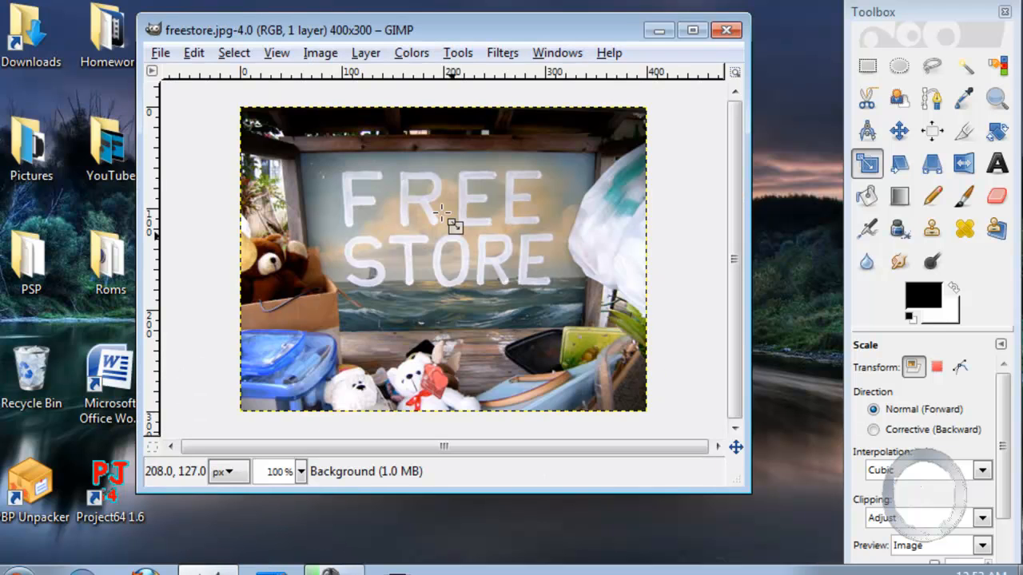
# Scale freestore.jpg to 480 × 272 pixels, keeping it open with unsaved changes.
pyautogui.click(321, 53)
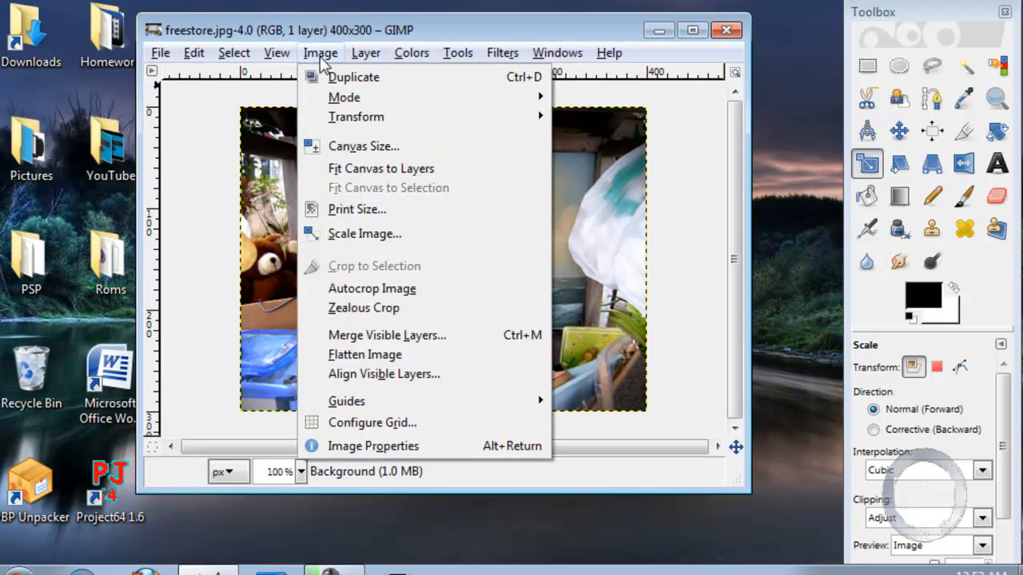
pyautogui.click(369, 233)
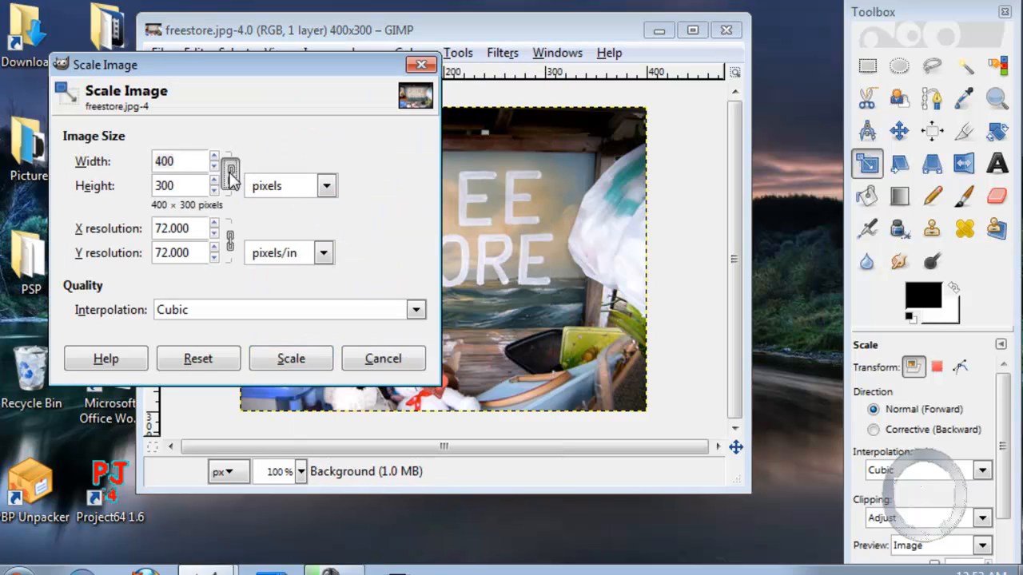
pyautogui.moveTo(199, 160); pyautogui.dragTo(171, 162)
pyautogui.write('480')
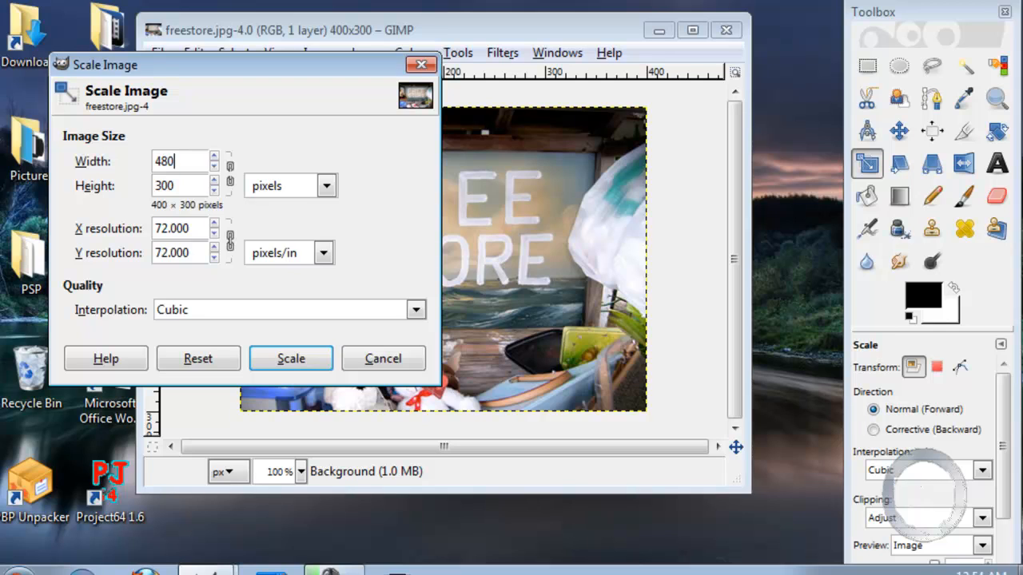
pyautogui.moveTo(195, 189); pyautogui.dragTo(108, 188)
pyautogui.click(312, 355)
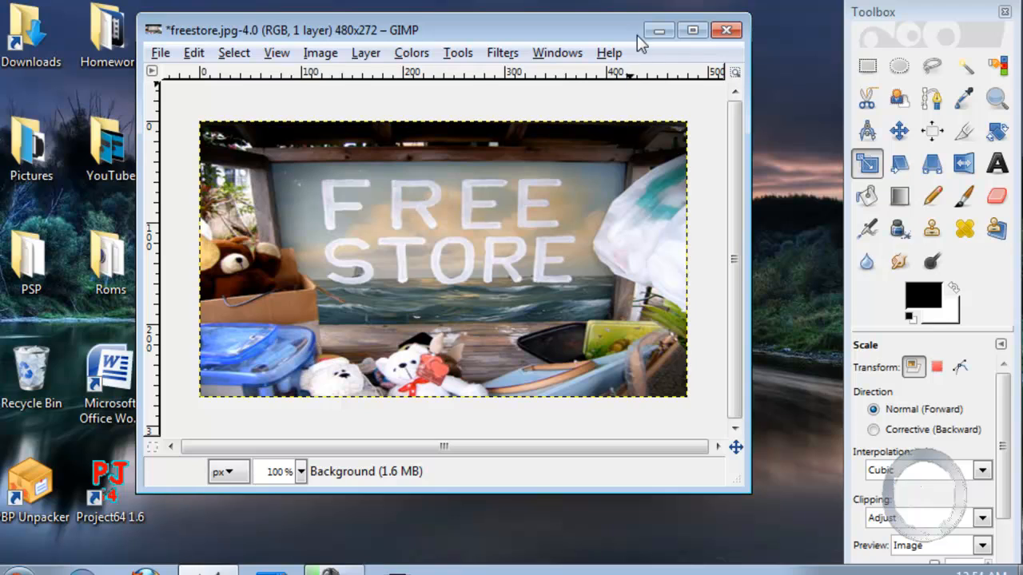
pyautogui.click(726, 30)
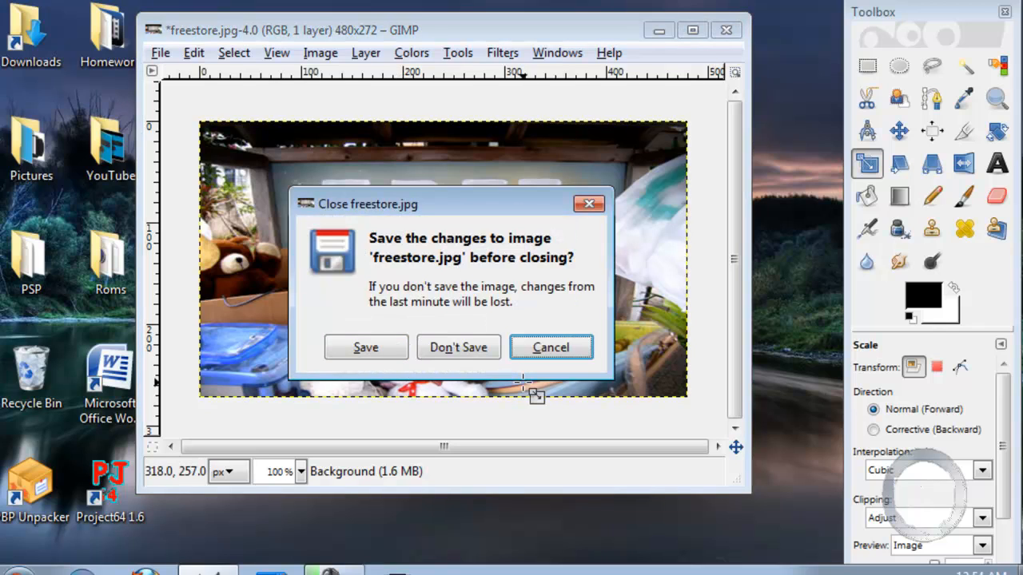
pyautogui.click(545, 349)
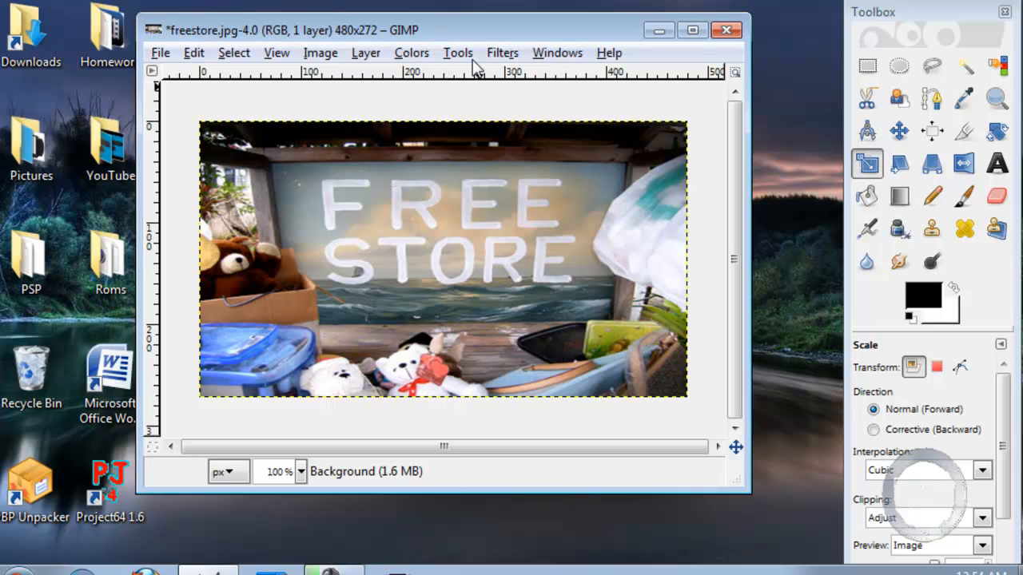
# Set up the Text tool with white colour, size 24 and Sans Bold font.
pyautogui.click(997, 165)
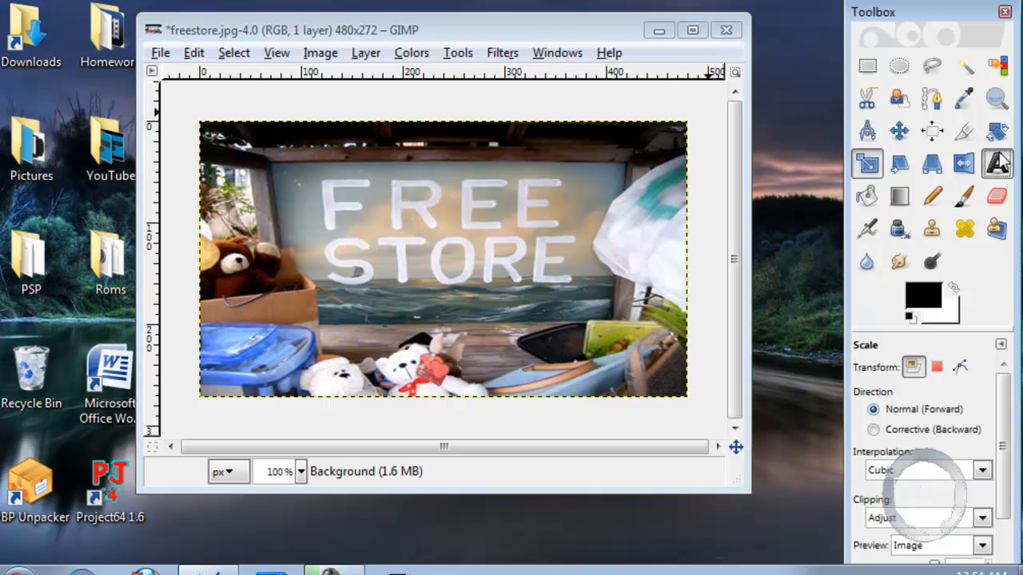
pyautogui.click(923, 297)
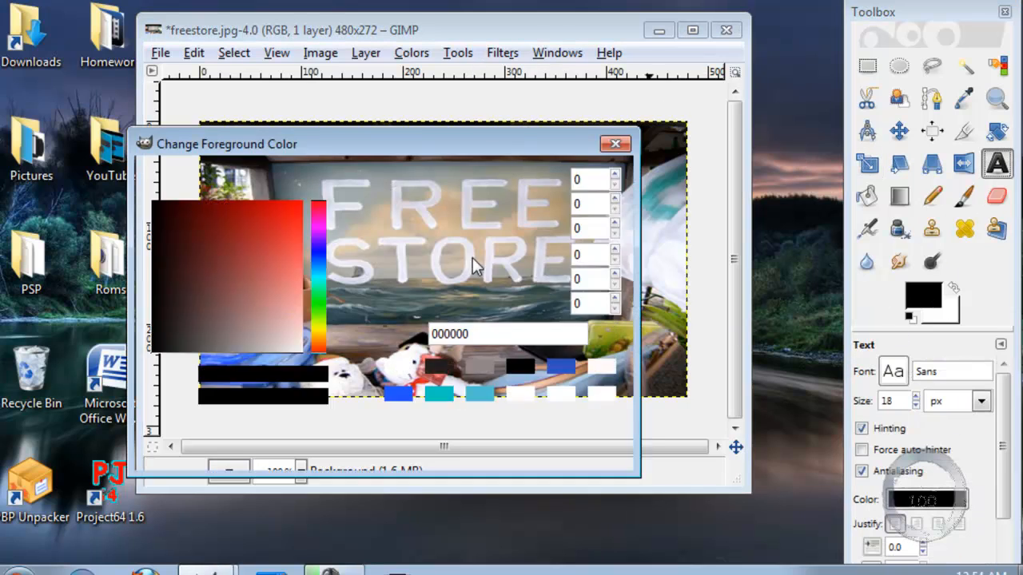
pyautogui.click(398, 366)
pyautogui.click(484, 445)
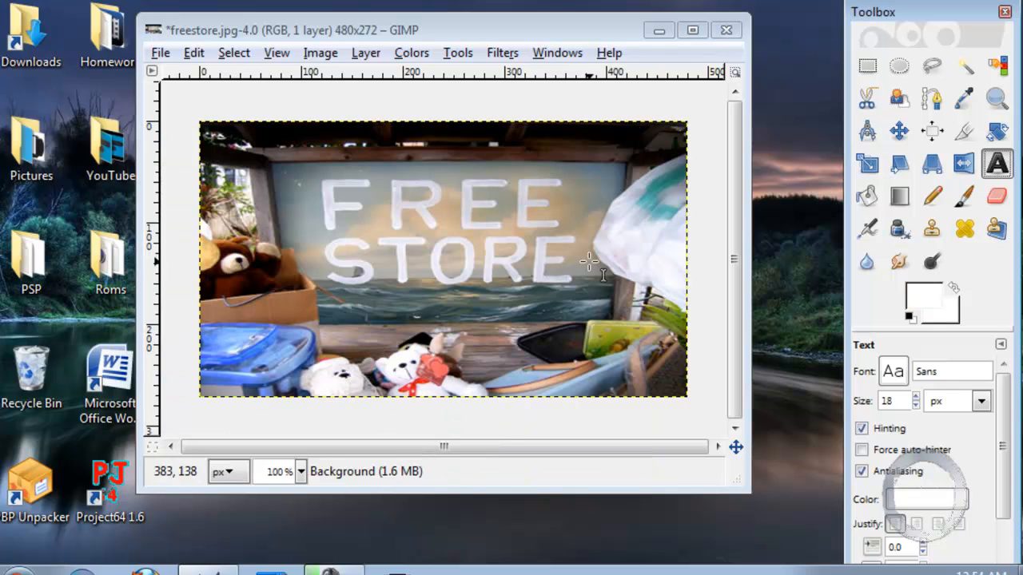
pyautogui.click(915, 396)
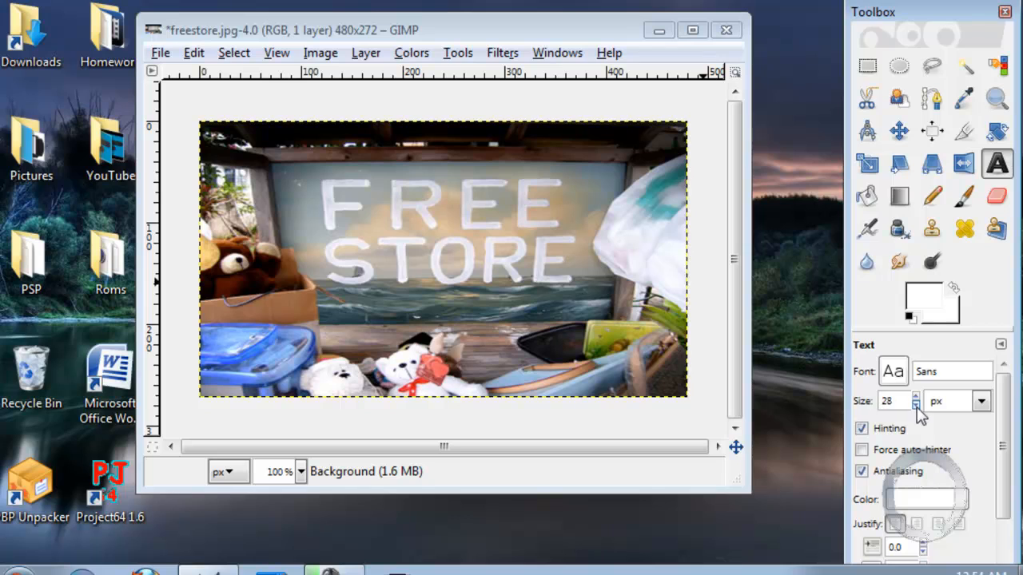
pyautogui.click(916, 406)
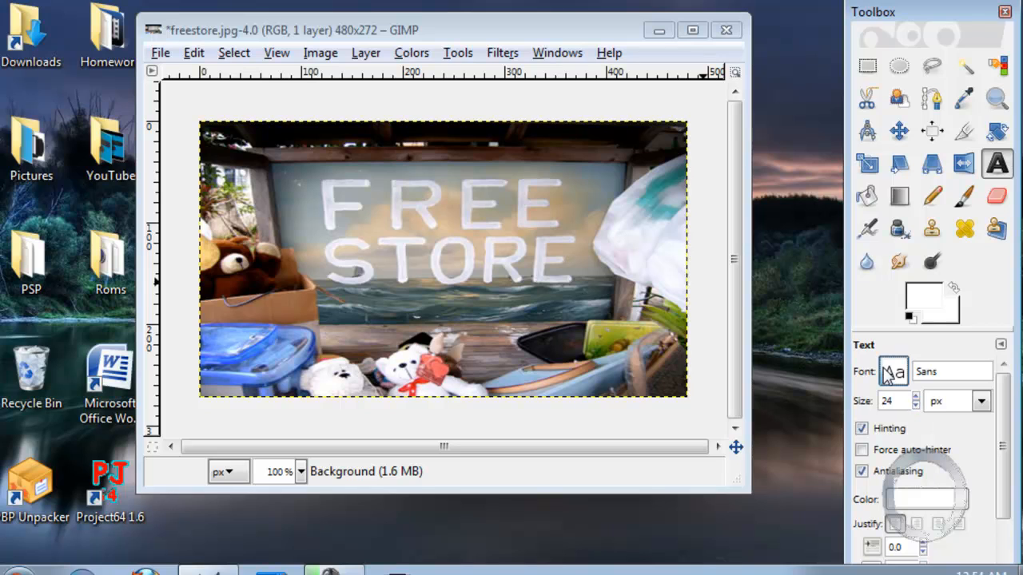
pyautogui.click(894, 372)
pyautogui.click(786, 110)
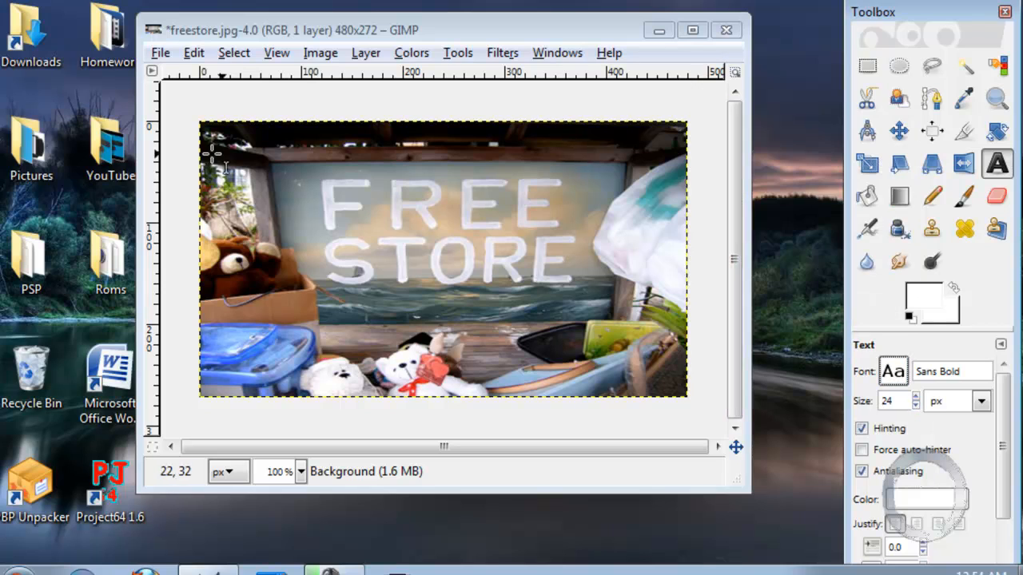
# Add an MHU text layer near the top left, position it and enlarge it.
pyautogui.moveTo(282, 132); pyautogui.dragTo(415, 183)
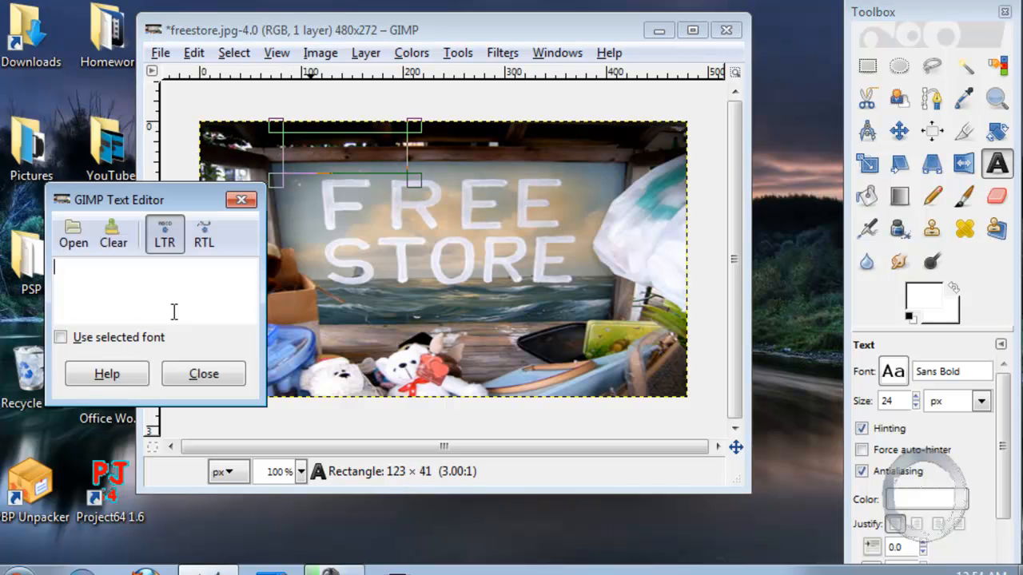
pyautogui.write('mhu')
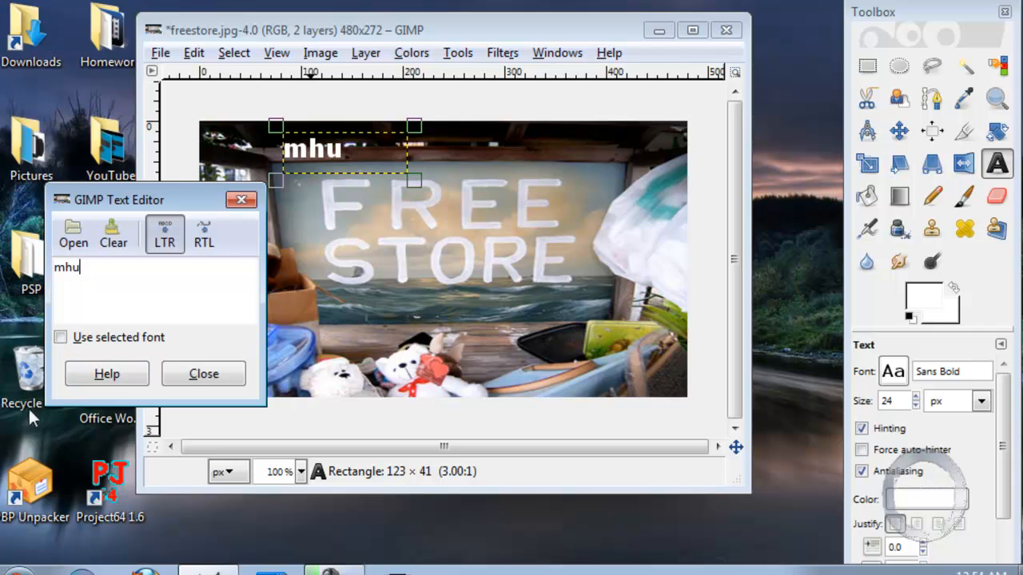
pyautogui.press('BackSpace')
pyautogui.press('BackSpace')
pyautogui.press('BackSpace')
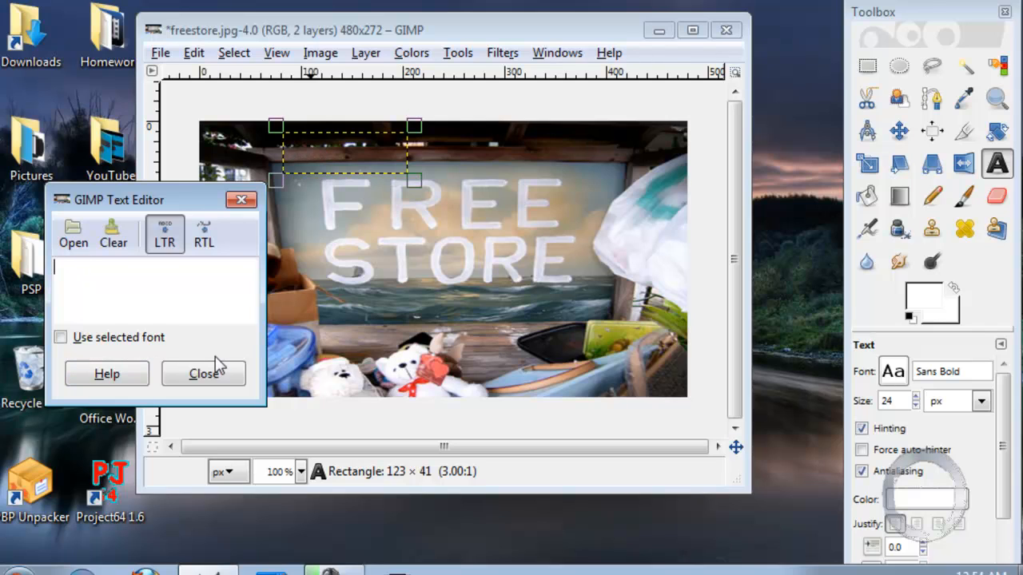
pyautogui.write('MHU')
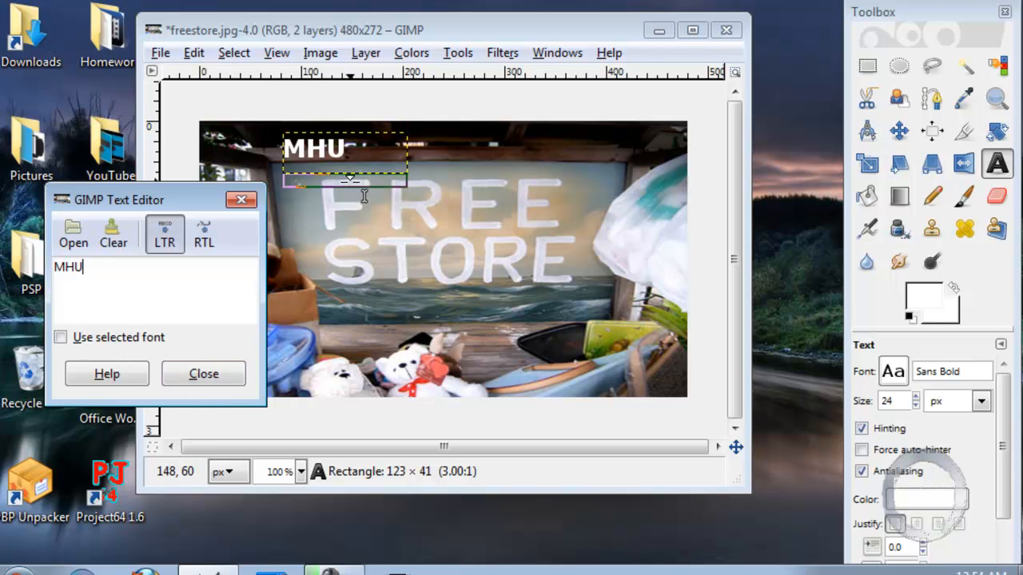
pyautogui.moveTo(346, 136); pyautogui.dragTo(386, 153)
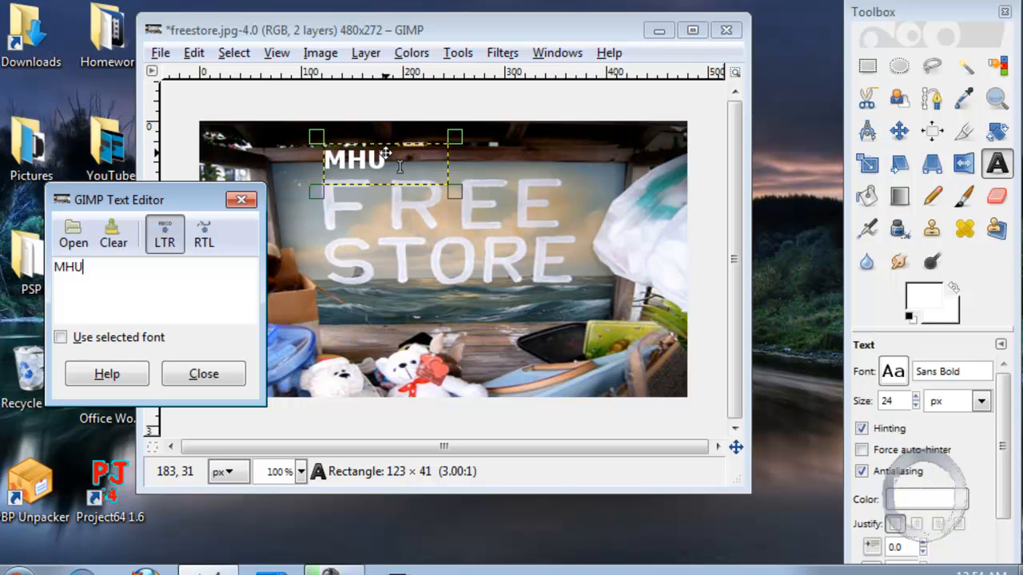
pyautogui.click(203, 374)
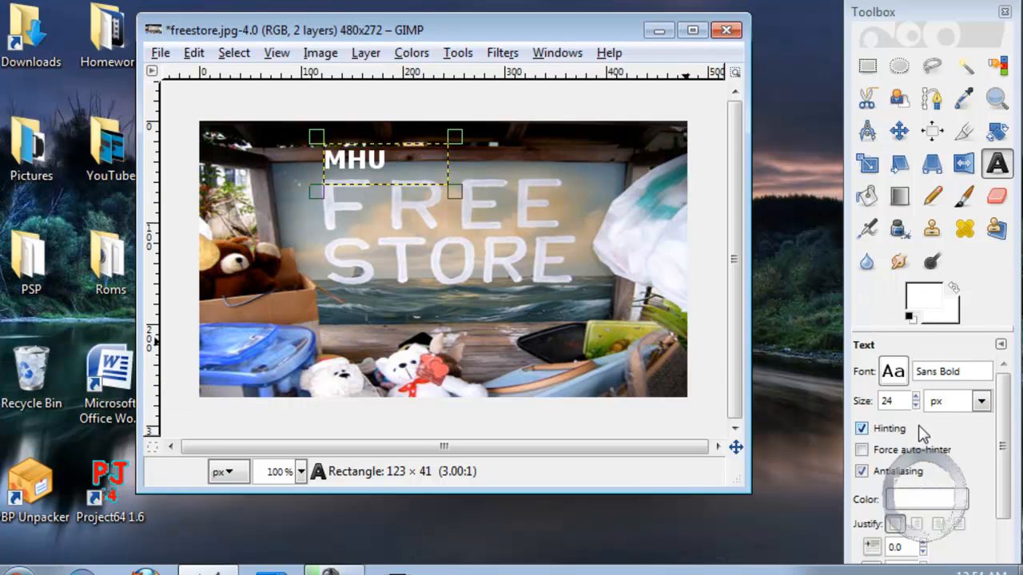
pyautogui.write('12')
pyautogui.click(916, 397)
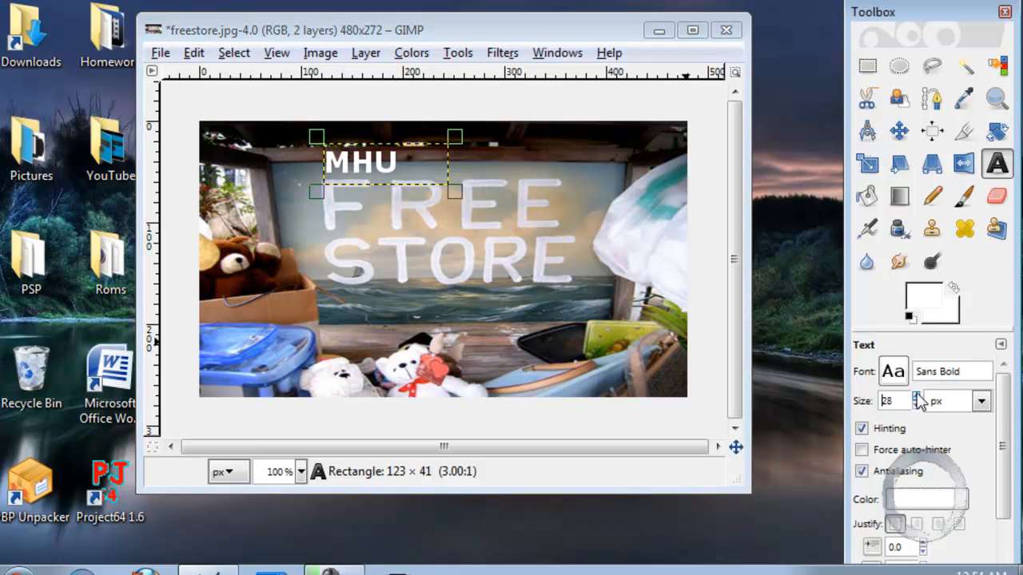
# Add a 14 px v1.12 text label at the sign's lower right and nudge it into place.
pyautogui.click(916, 406)
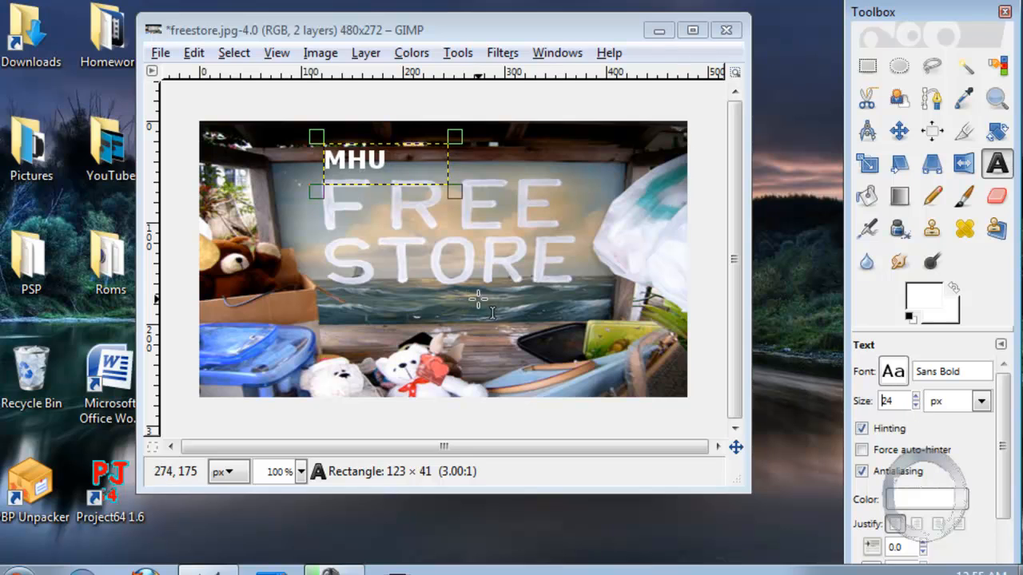
pyautogui.moveTo(488, 303); pyautogui.dragTo(523, 360)
pyautogui.write('c')
pyautogui.write('v1.12')
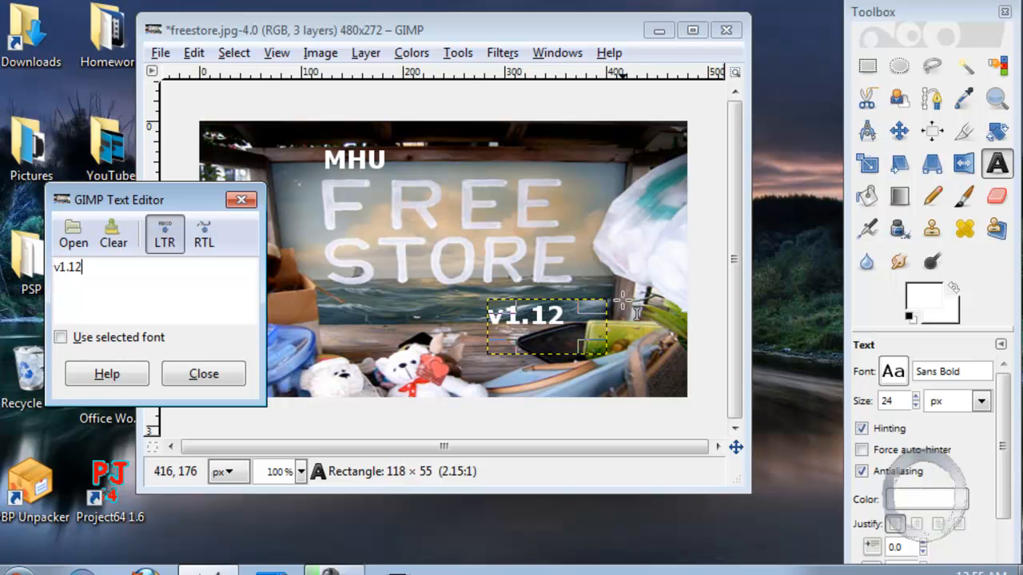
pyautogui.tripleClick(902, 401)
pyautogui.write('3')
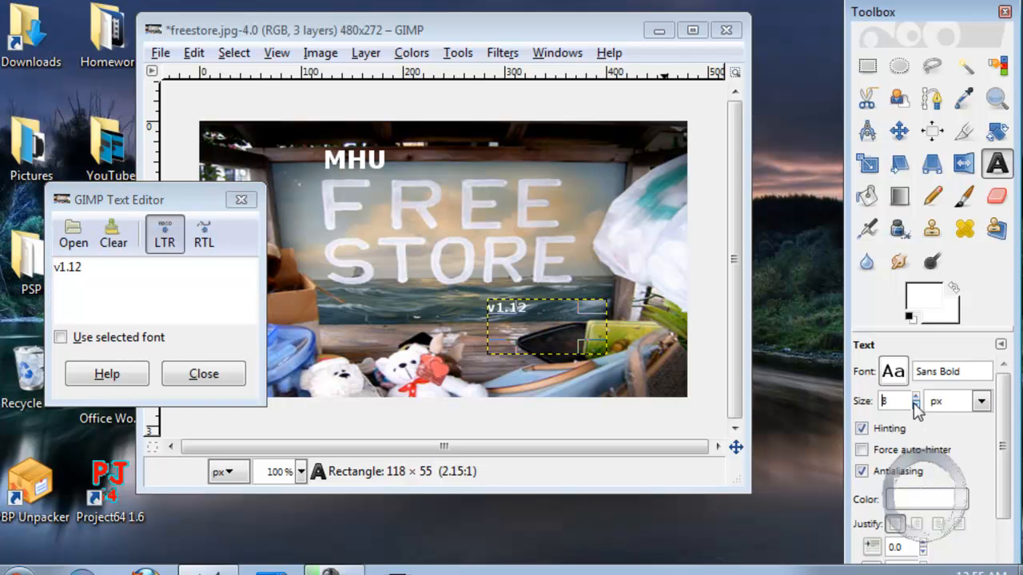
pyautogui.click(916, 396)
pyautogui.click(916, 396)
pyautogui.click(916, 396)
pyautogui.click(916, 396)
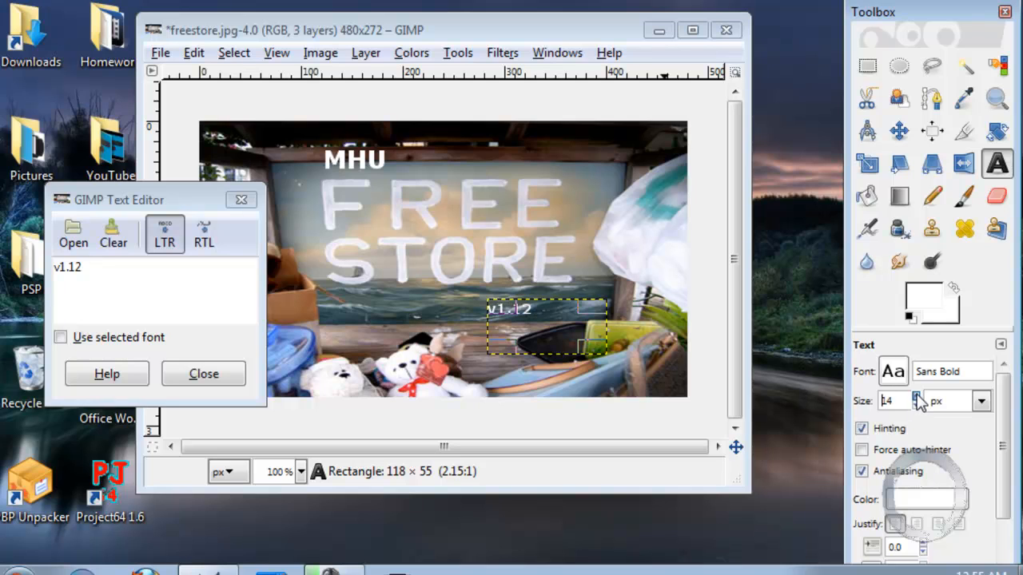
pyautogui.moveTo(563, 334); pyautogui.dragTo(595, 326)
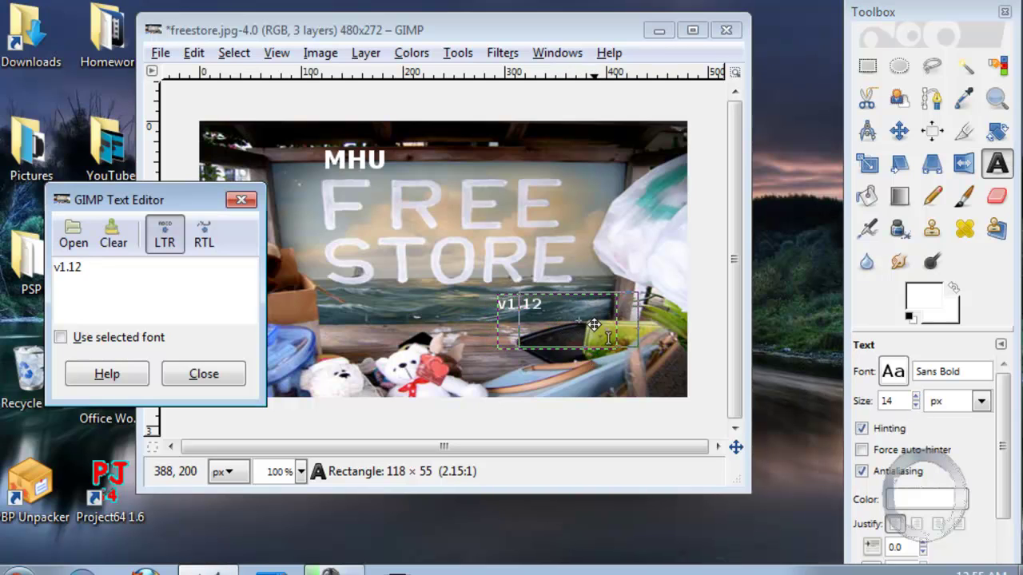
pyautogui.click(203, 374)
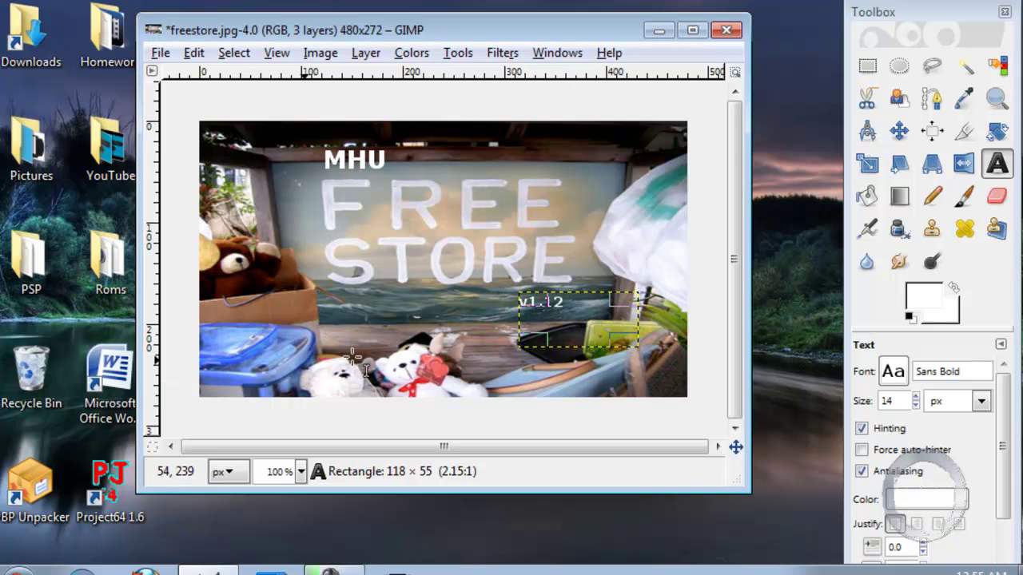
# Flatten all text layers into a single layer.
pyautogui.click(321, 52)
pyautogui.click(380, 357)
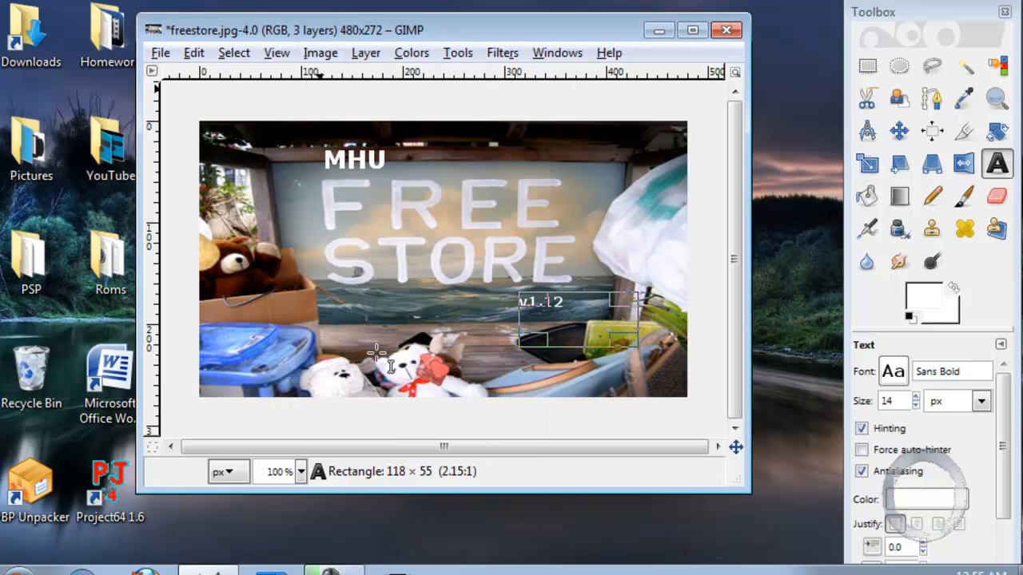
# Save the flattened image as pic1.png on the Desktop in PNG format.
pyautogui.click(161, 53)
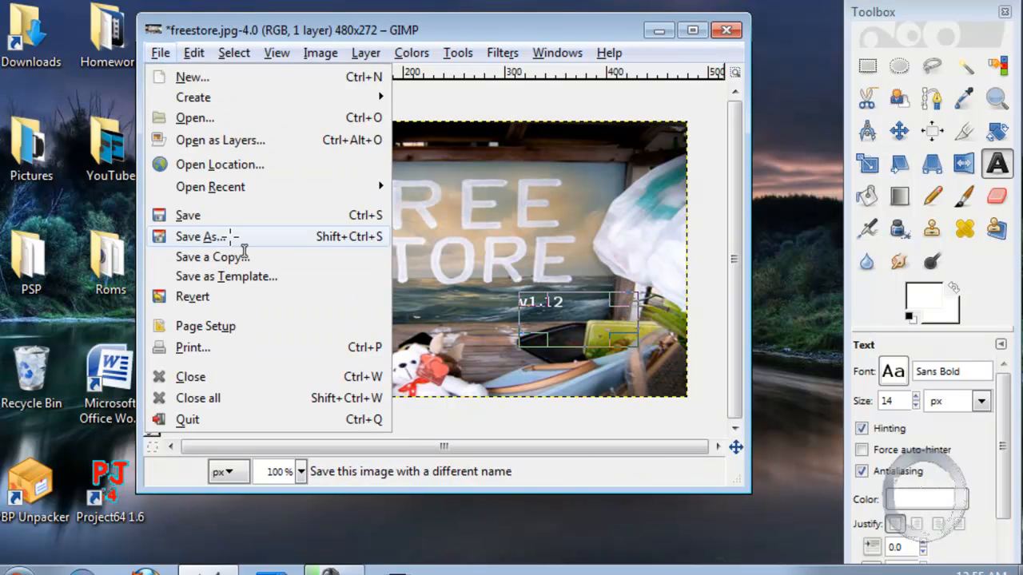
pyautogui.click(201, 237)
pyautogui.click(523, 110)
pyautogui.moveTo(523, 110); pyautogui.dragTo(404, 109)
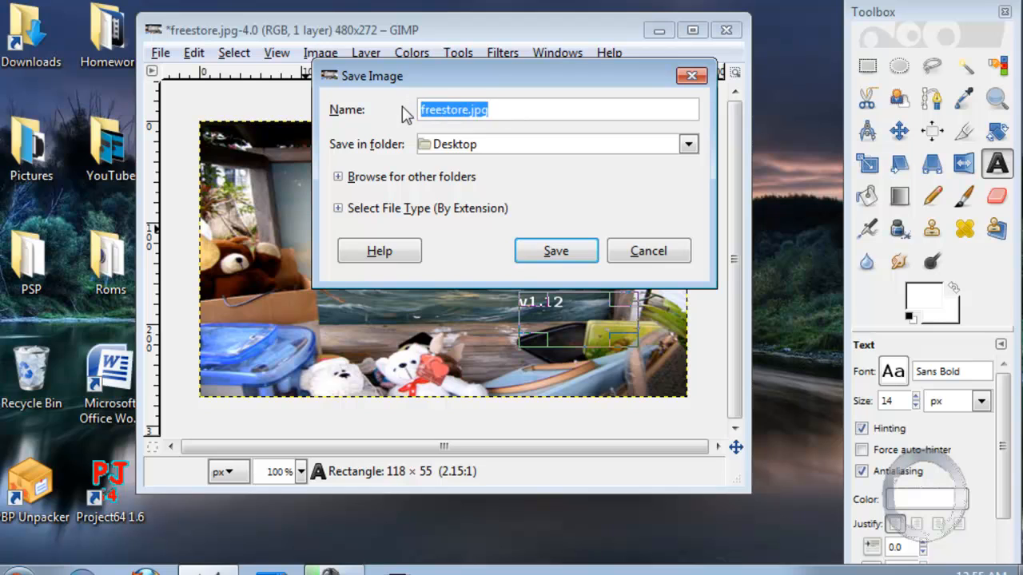
pyautogui.write('pic1.png')
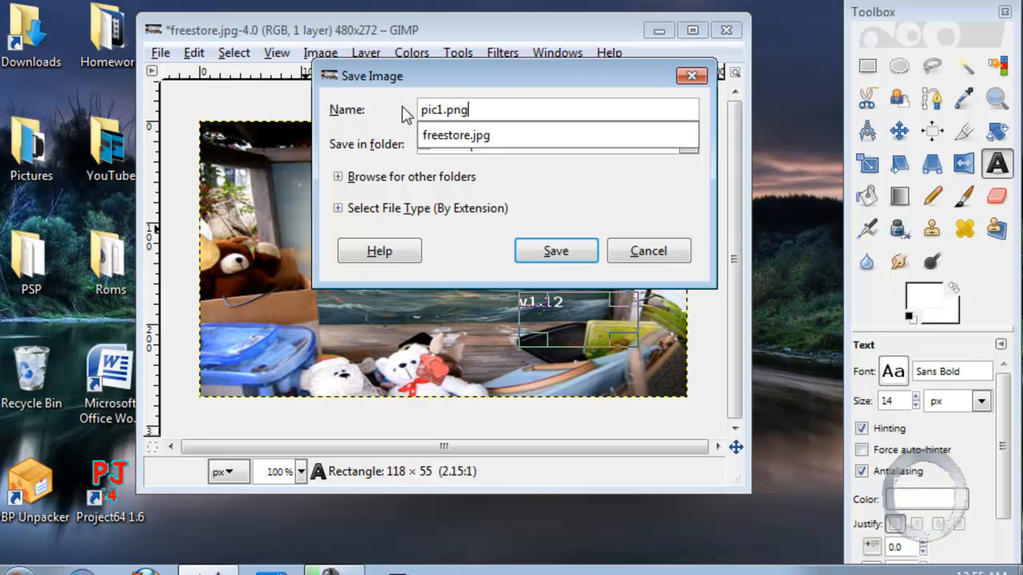
pyautogui.click(568, 251)
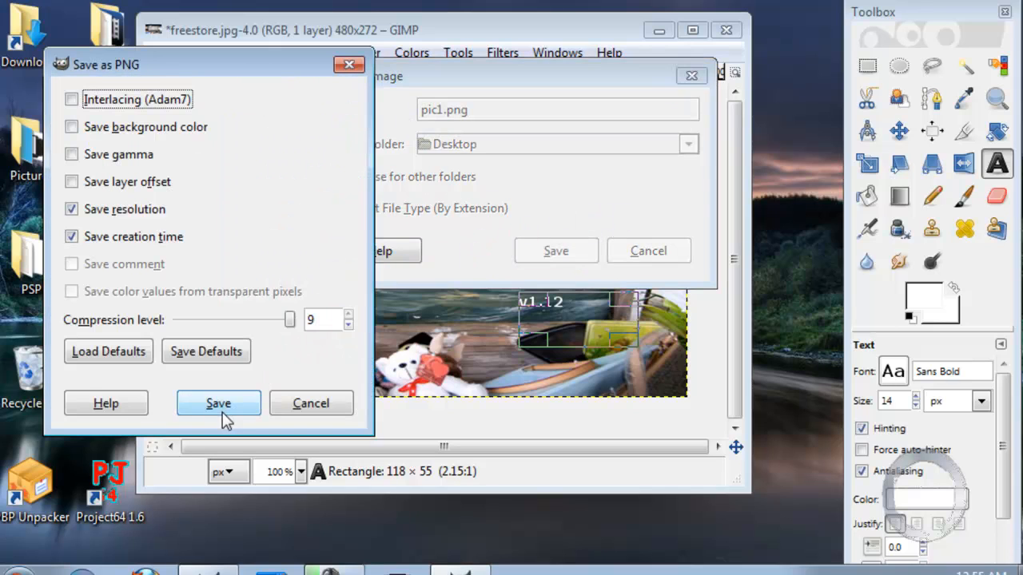
pyautogui.click(219, 404)
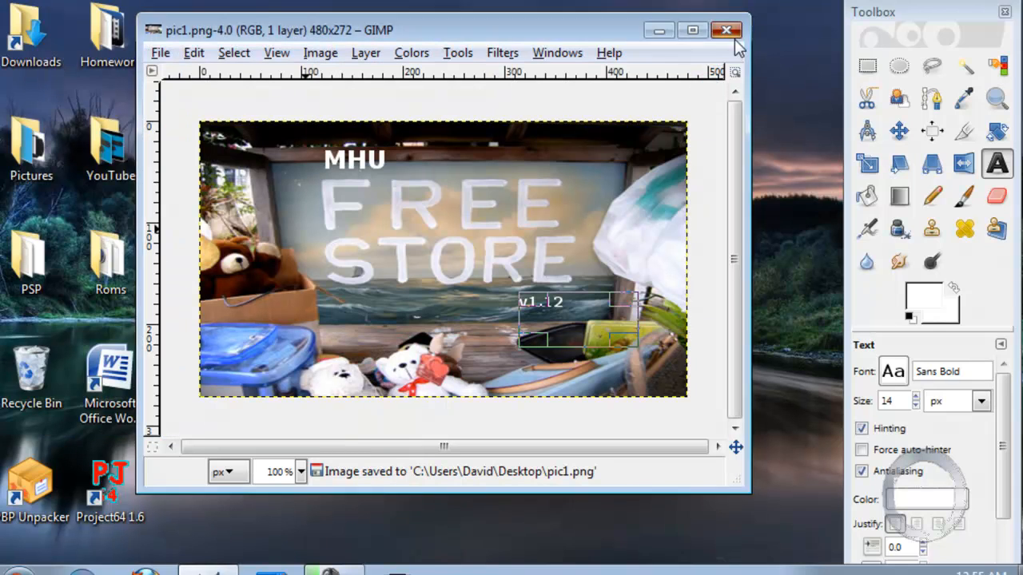
# Close the pic1.png image and the empty GIMP image window.
pyautogui.click(729, 32)
pyautogui.click(727, 30)
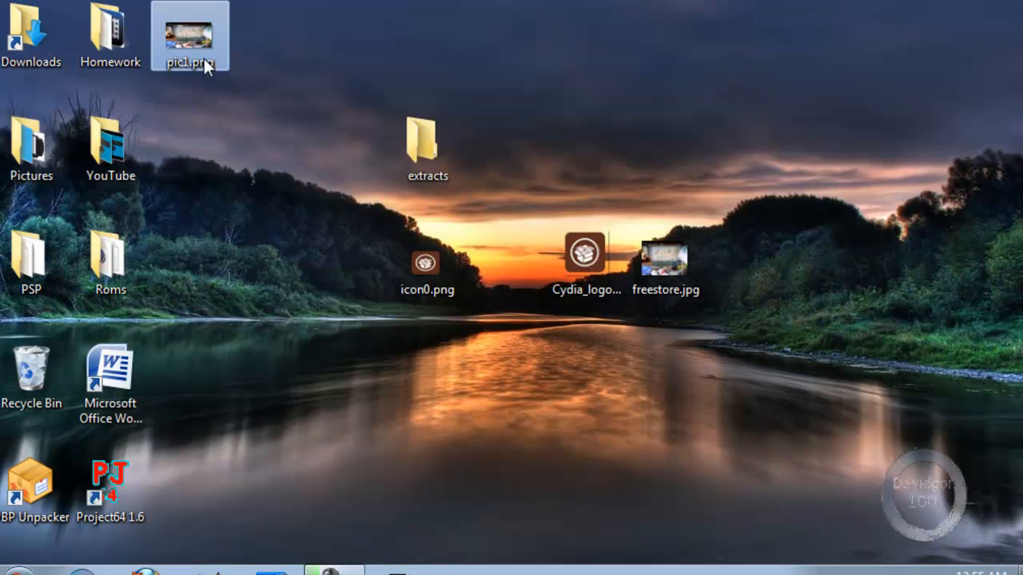
# Place pic1.png beside icon0.png, copy EBOOT.PBP from MhuFreeStore to the Desktop, close the folder.
pyautogui.moveTo(189, 36); pyautogui.dragTo(348, 272)
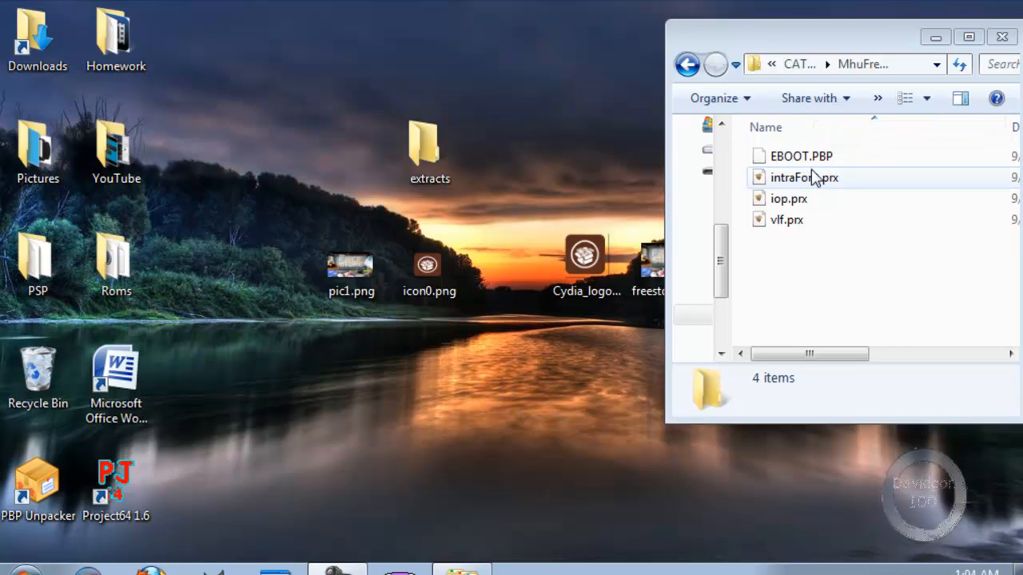
pyautogui.click(842, 166)
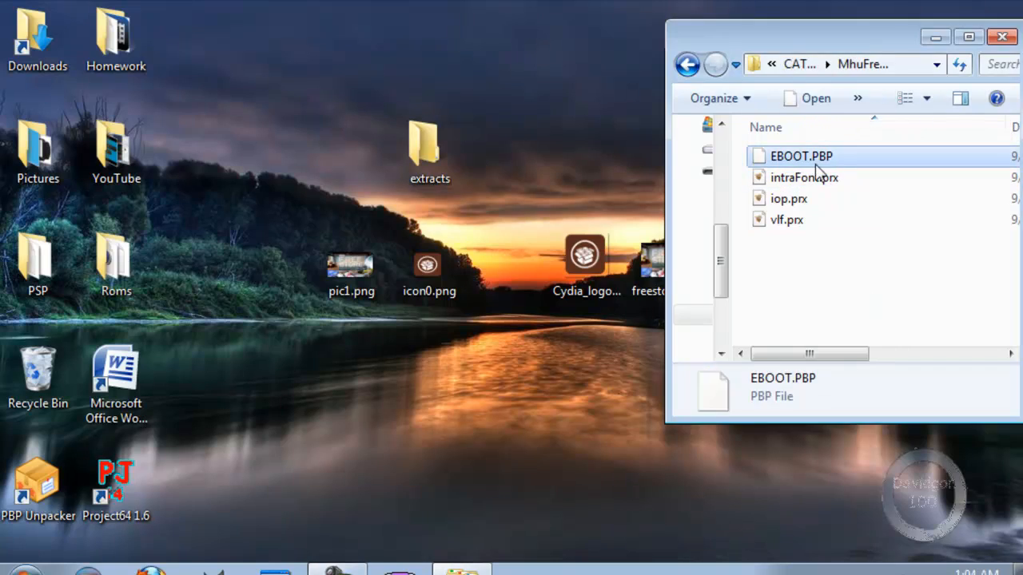
pyautogui.moveTo(814, 164); pyautogui.dragTo(637, 136)
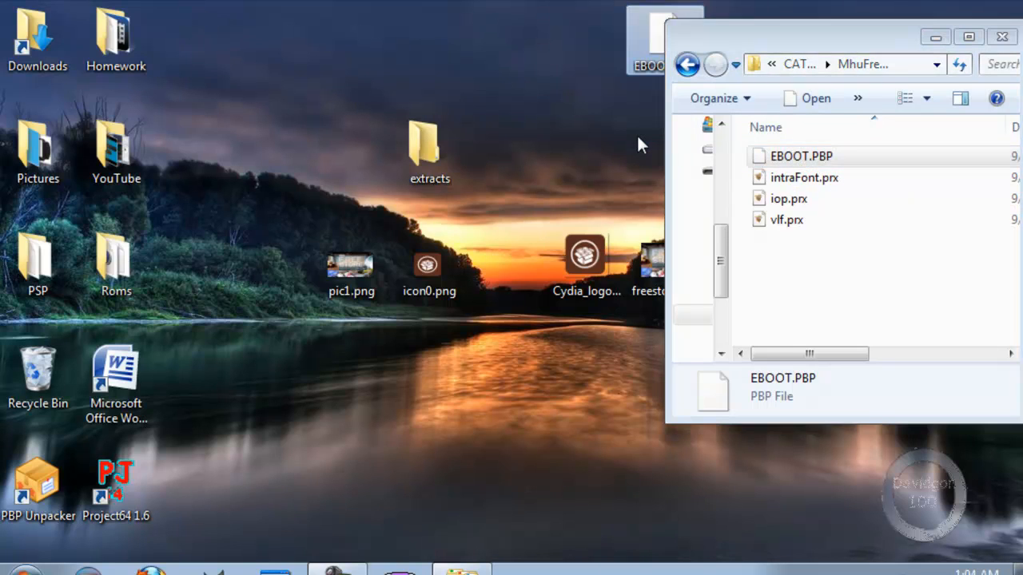
pyautogui.click(1003, 38)
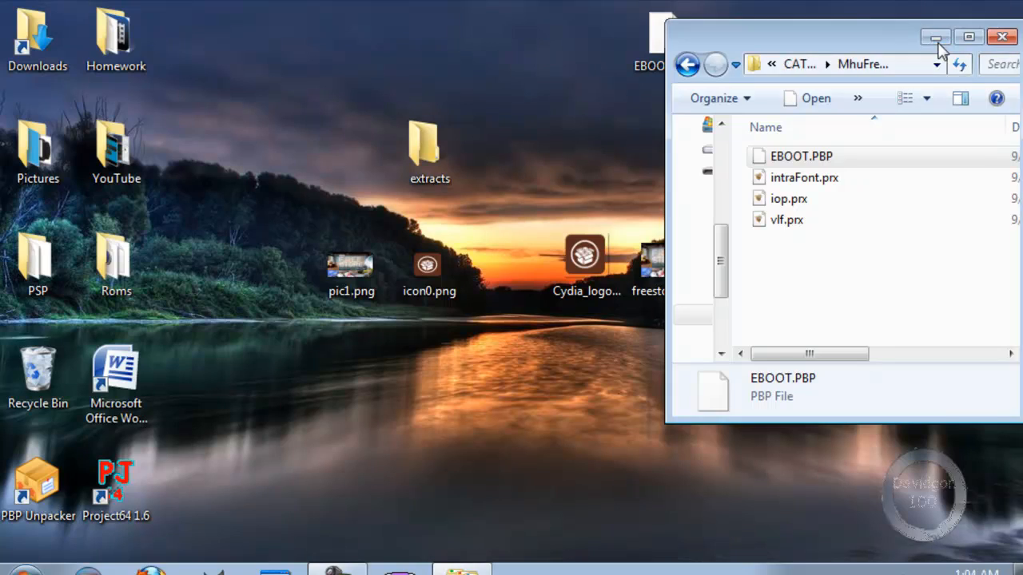
# Load the desktop EBOOT.PBP into PBP Unpacker.
pyautogui.click(21, 517)
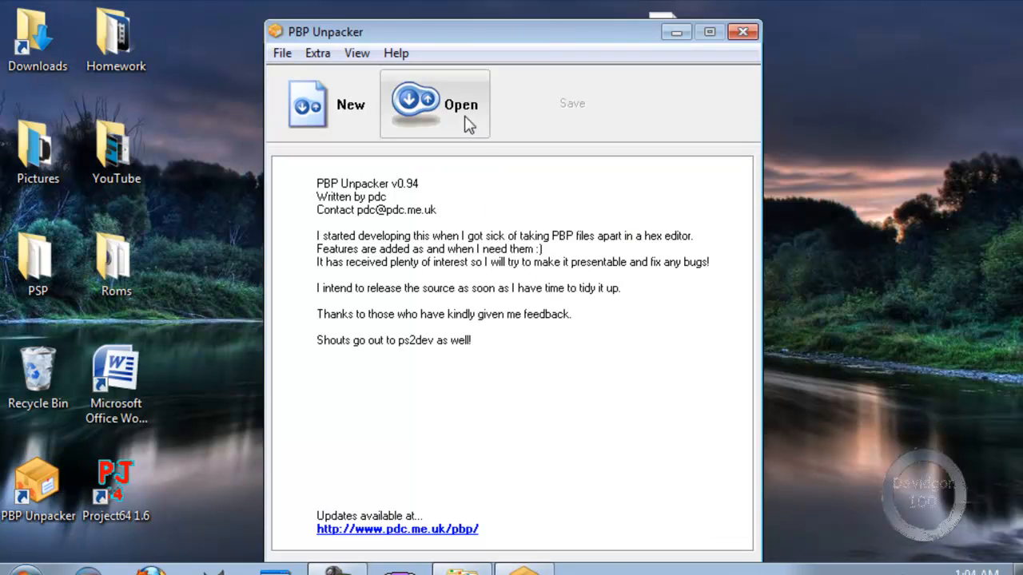
pyautogui.click(459, 108)
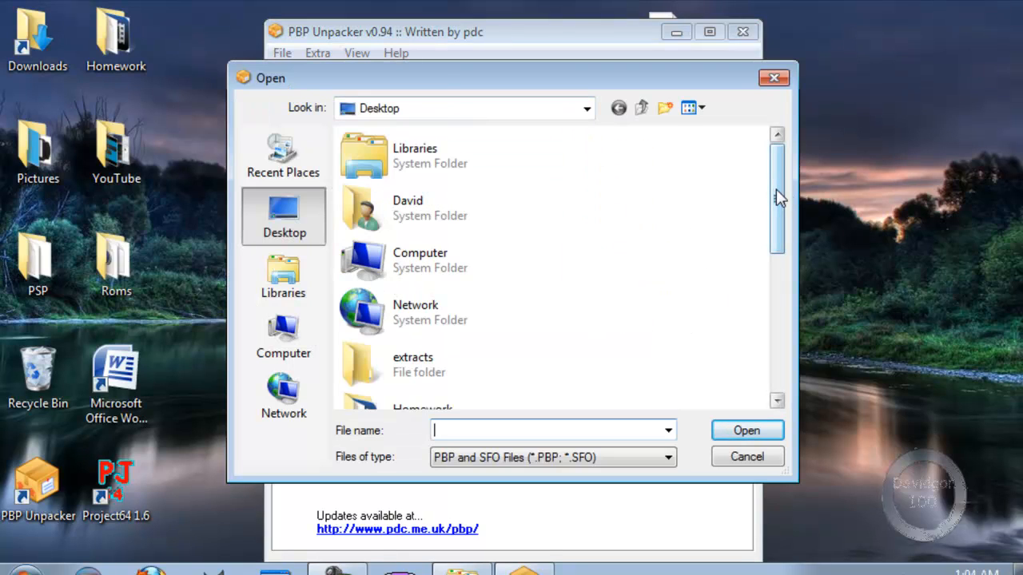
pyautogui.moveTo(776, 192); pyautogui.dragTo(776, 383)
pyautogui.doubleClick(450, 383)
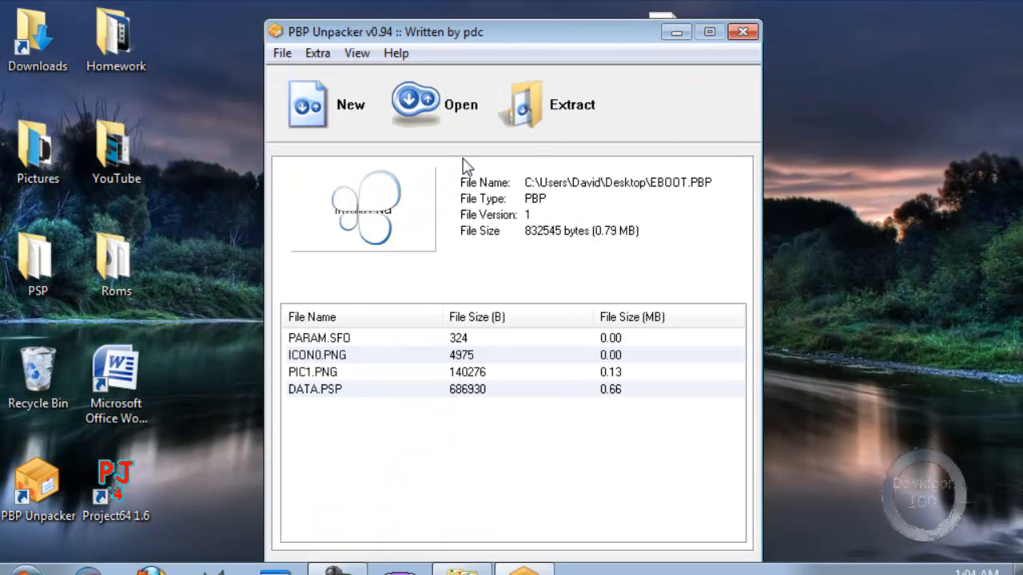
# Extract the EBOOT's files into the desktop extracts folder and close PBP Unpacker.
pyautogui.click(540, 144)
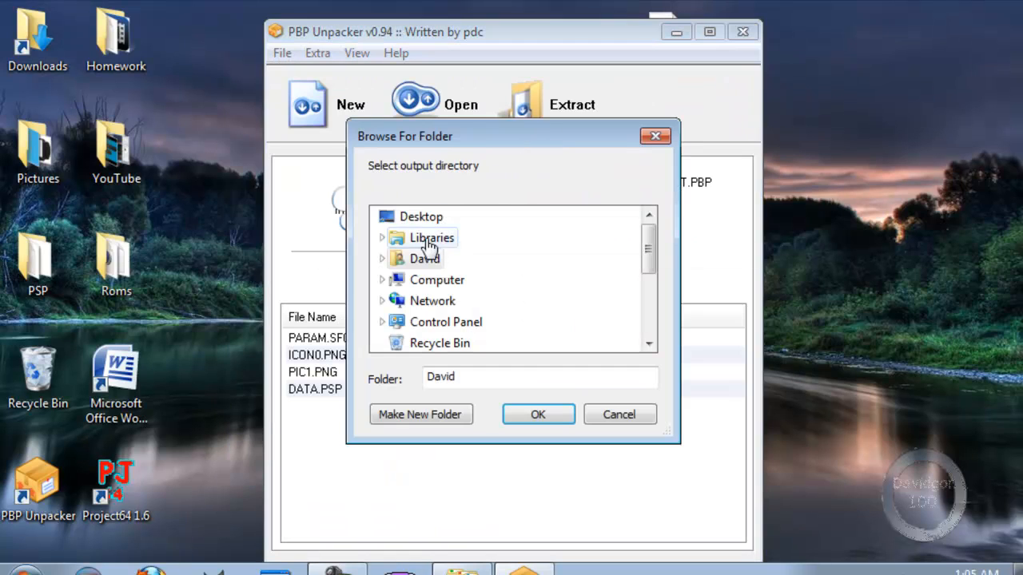
pyautogui.moveTo(648, 249); pyautogui.dragTo(652, 340)
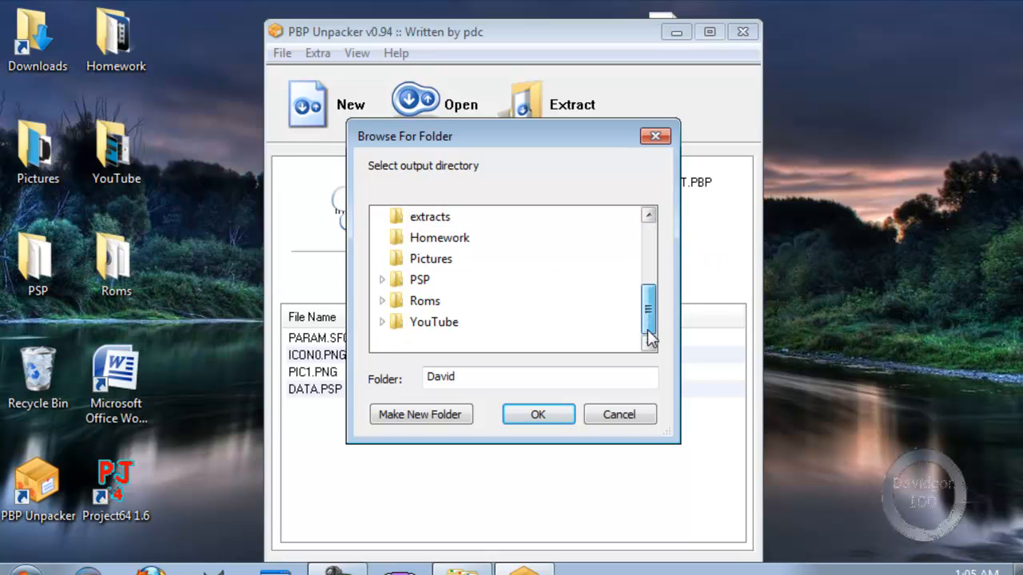
pyautogui.click(430, 216)
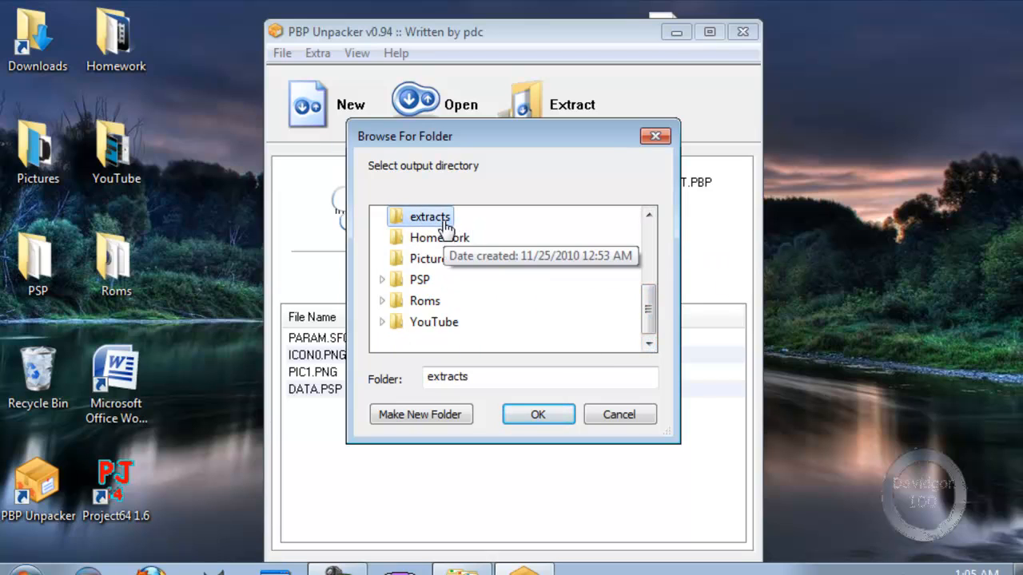
pyautogui.click(538, 414)
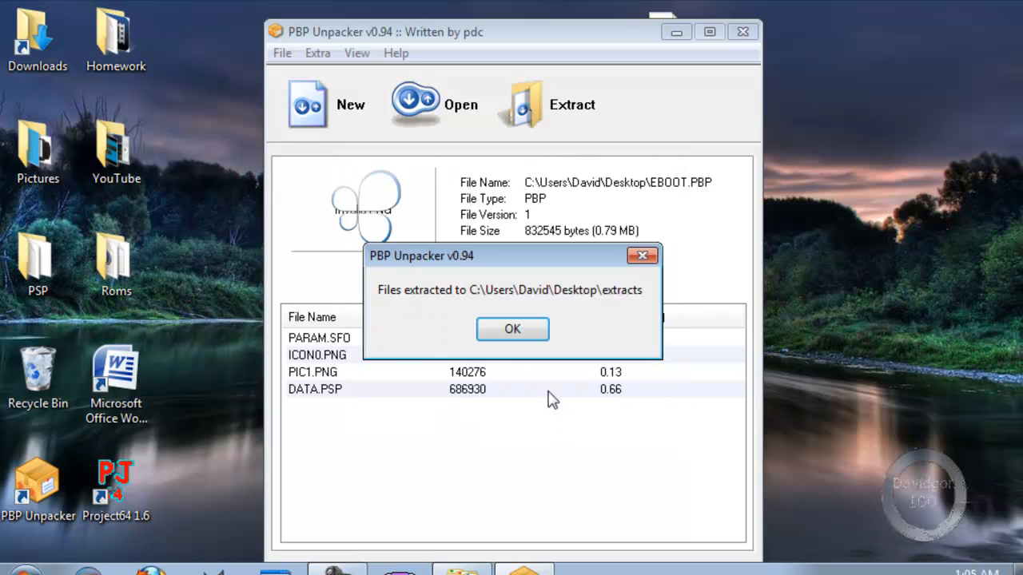
pyautogui.click(512, 329)
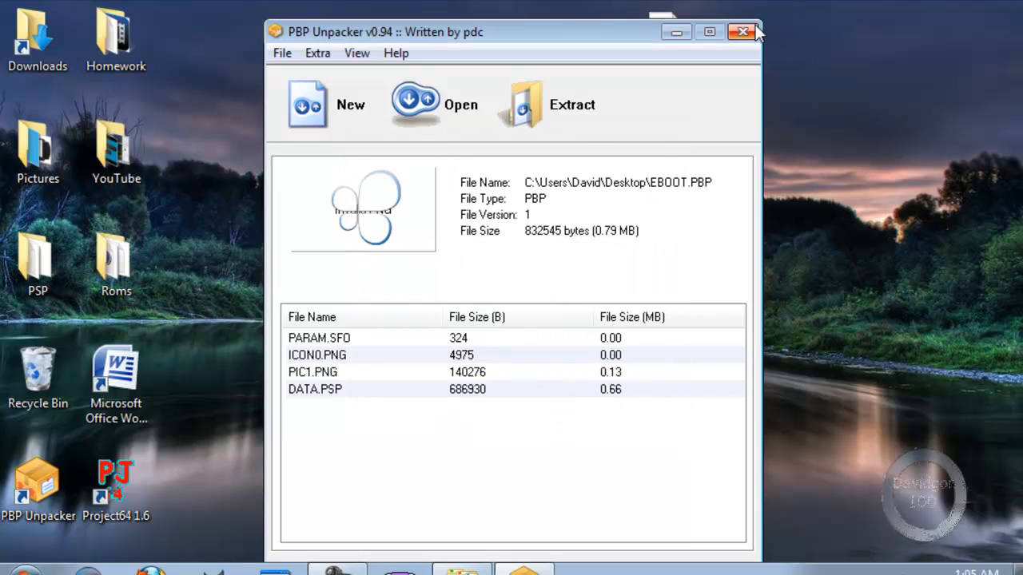
pyautogui.click(743, 32)
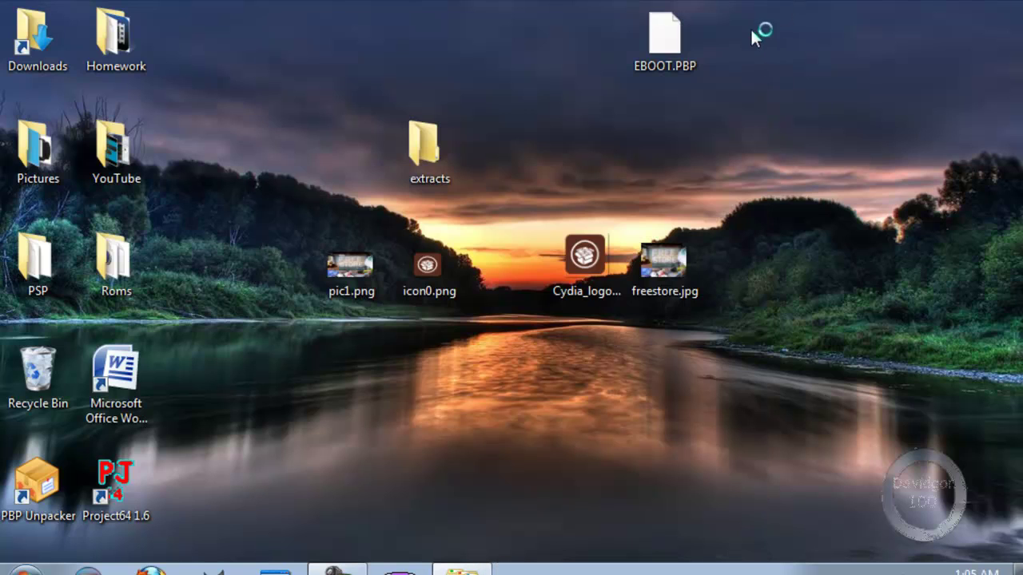
# Delete the old ICON0.PNG and PIC1.PNG from the extracts folder.
pyautogui.doubleClick(404, 169)
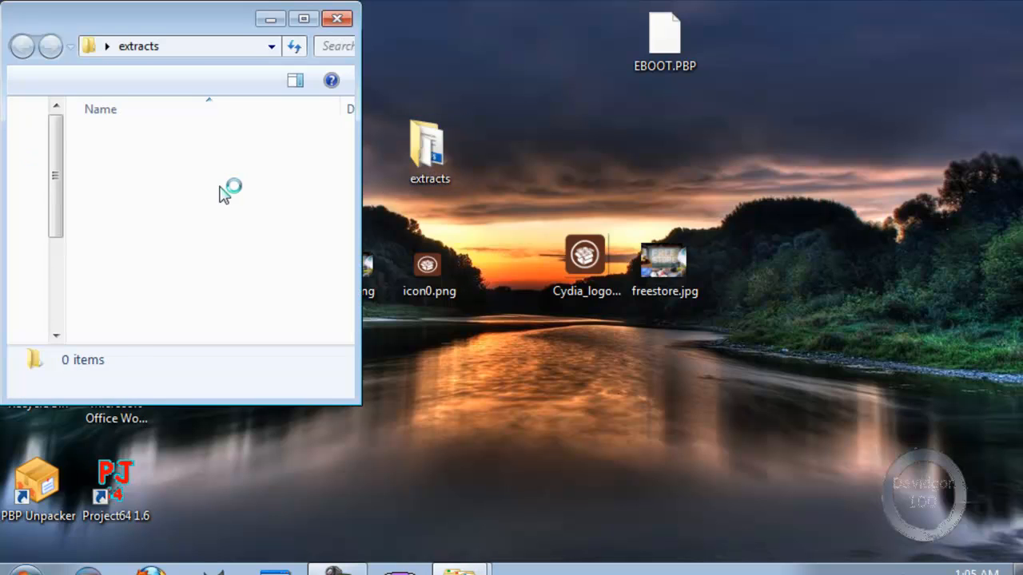
pyautogui.click(271, 209)
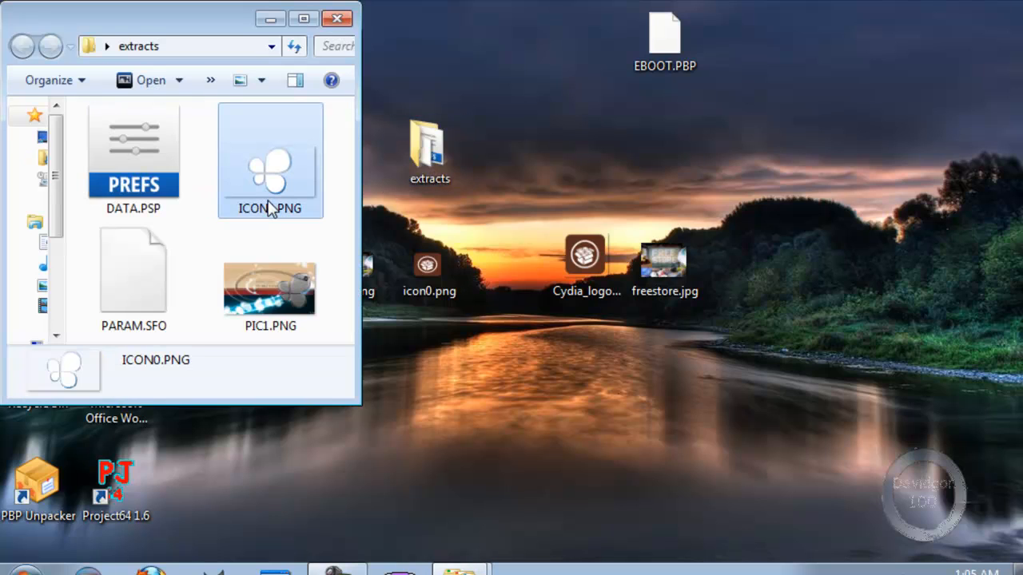
pyautogui.press('Delete')
pyautogui.click(594, 348)
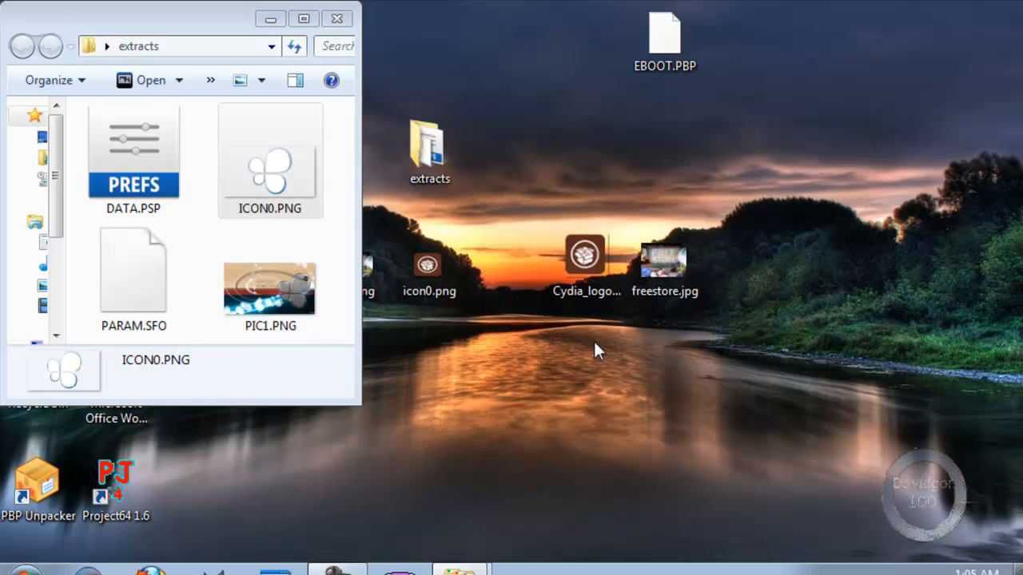
pyautogui.click(174, 285)
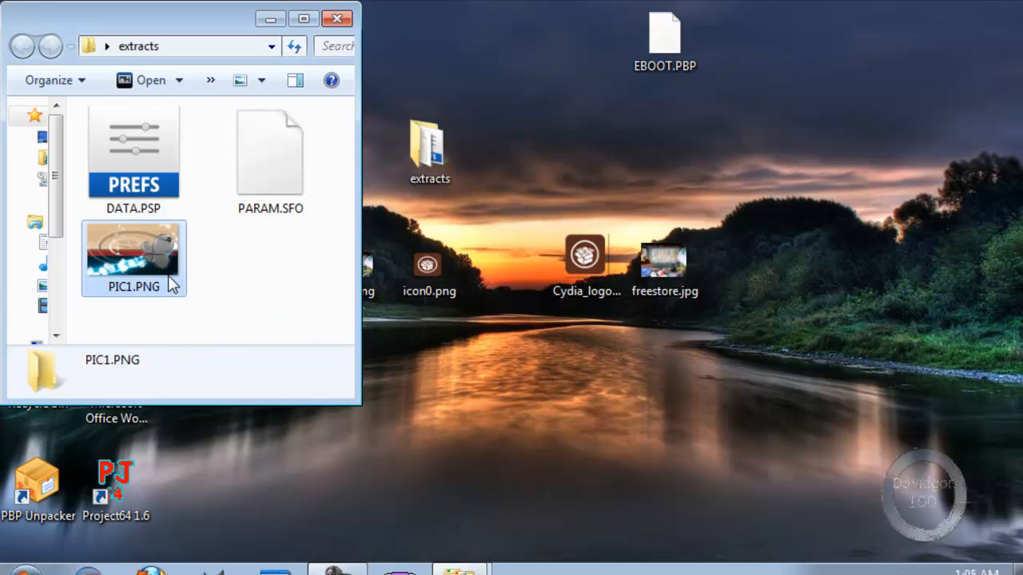
pyautogui.press('Delete')
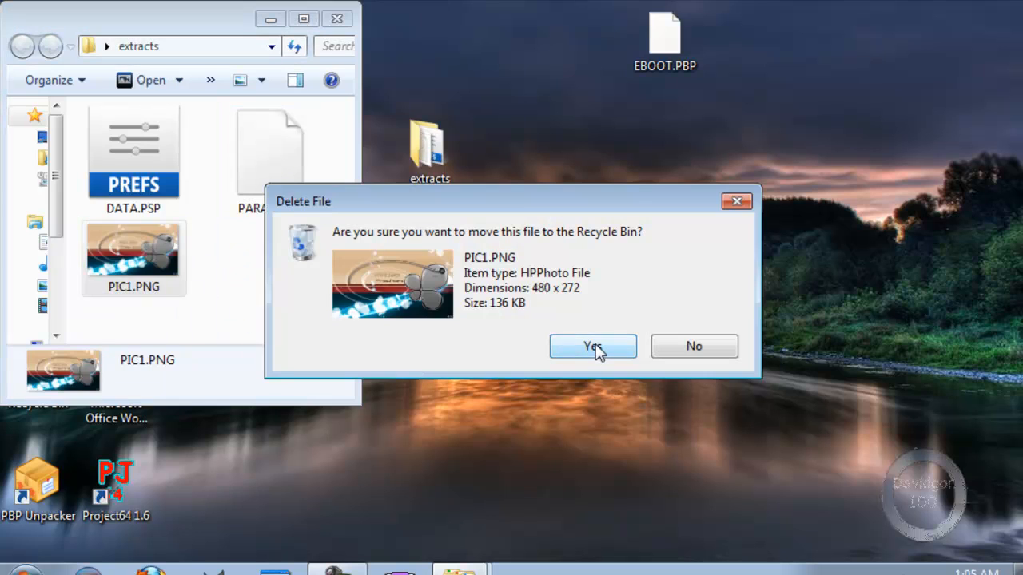
pyautogui.click(593, 346)
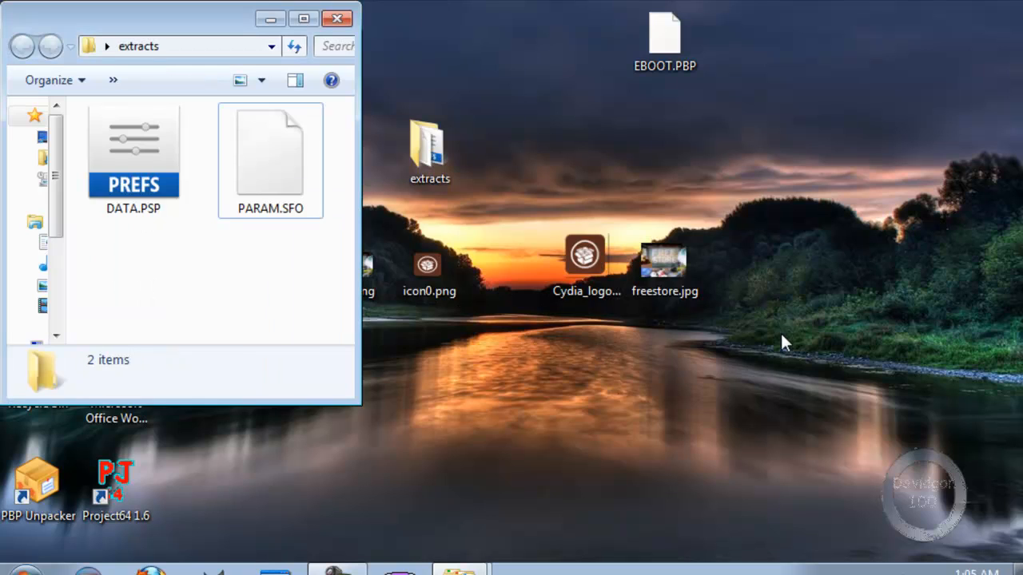
# Move the new icon0.png and pic1.png from the desktop into the extracts folder.
pyautogui.moveTo(429, 272); pyautogui.dragTo(272, 279)
pyautogui.moveTo(383, 267); pyautogui.dragTo(320, 287)
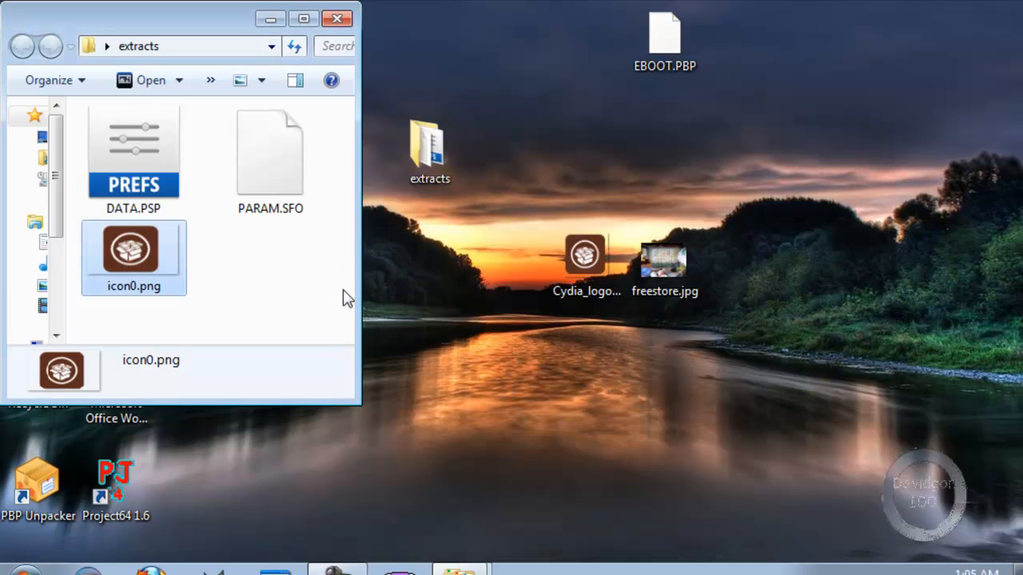
pyautogui.click(334, 228)
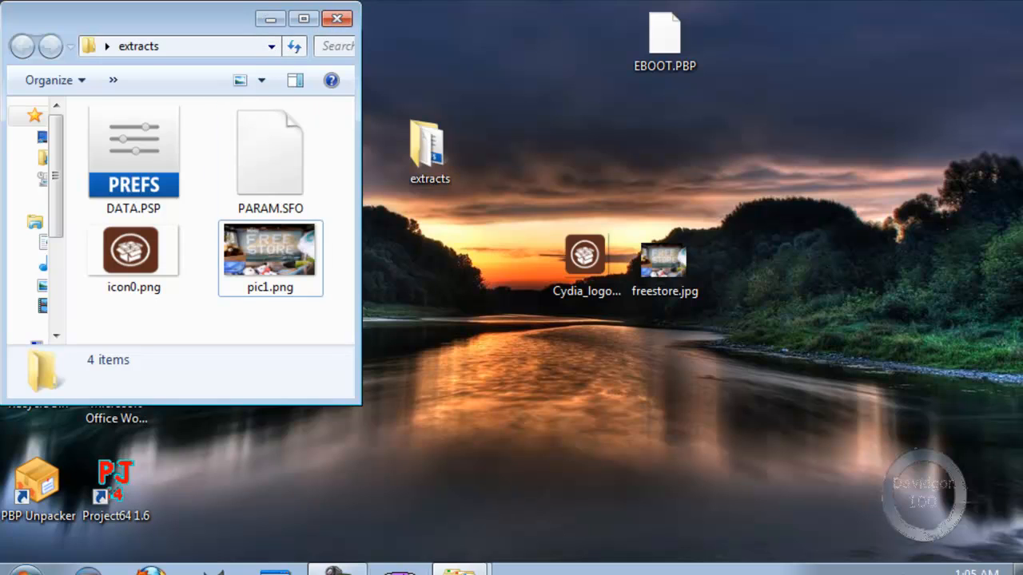
pyautogui.click(461, 569)
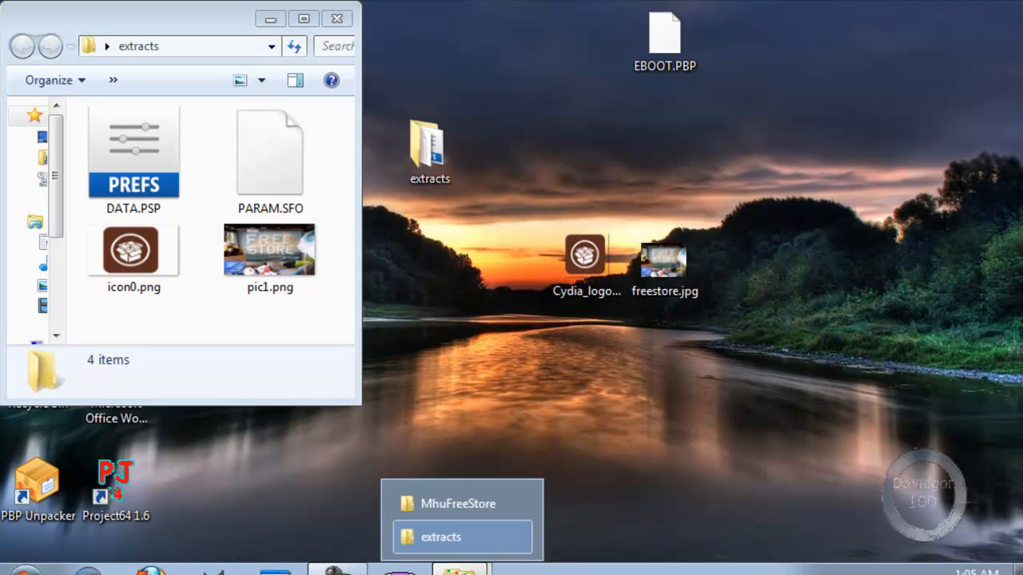
pyautogui.moveTo(448, 537)
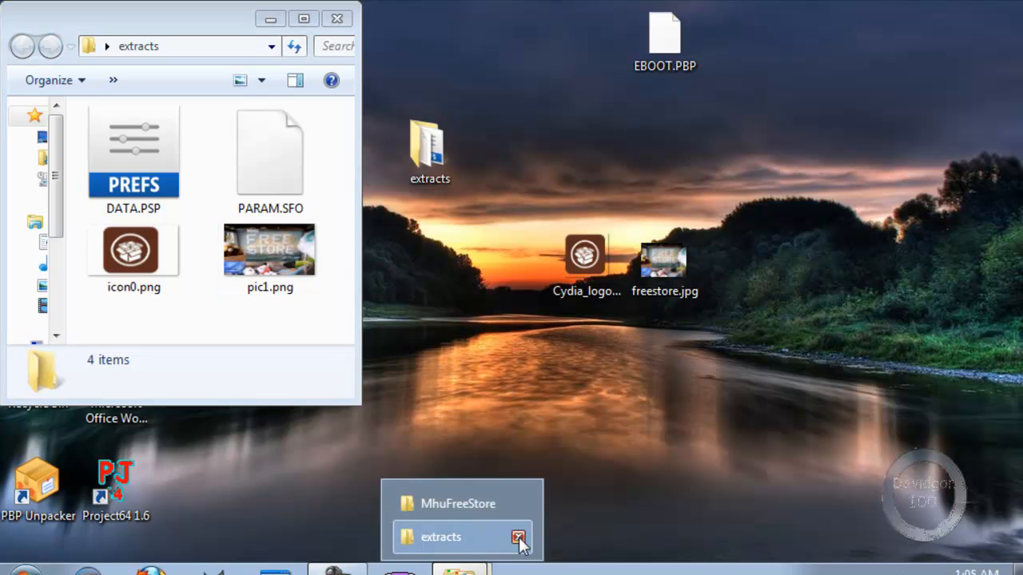
# Start a new PBP in PBP Unpacker and load PARAM.SFO from the extracts folder.
pyautogui.click(518, 538)
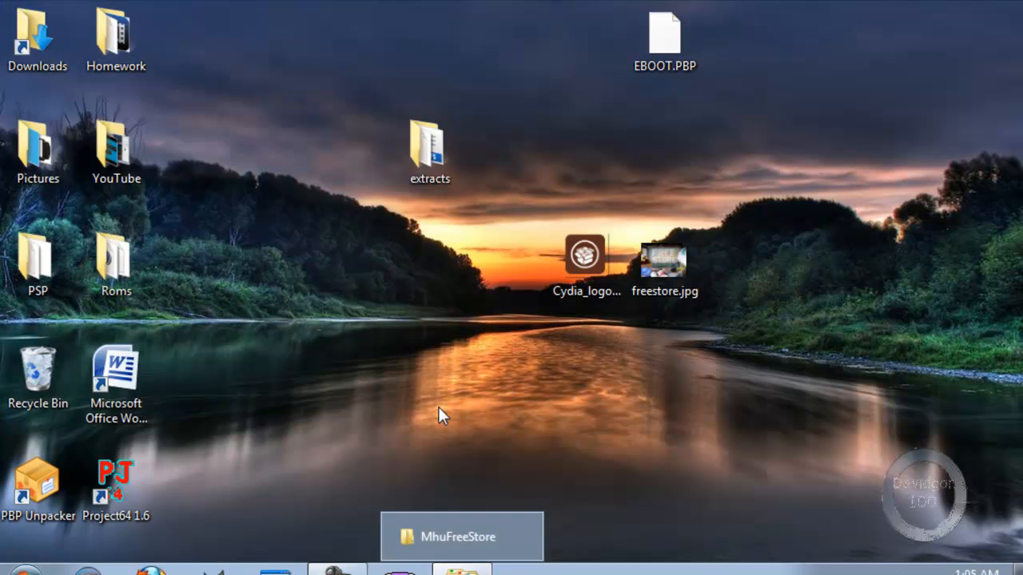
pyautogui.click(38, 489)
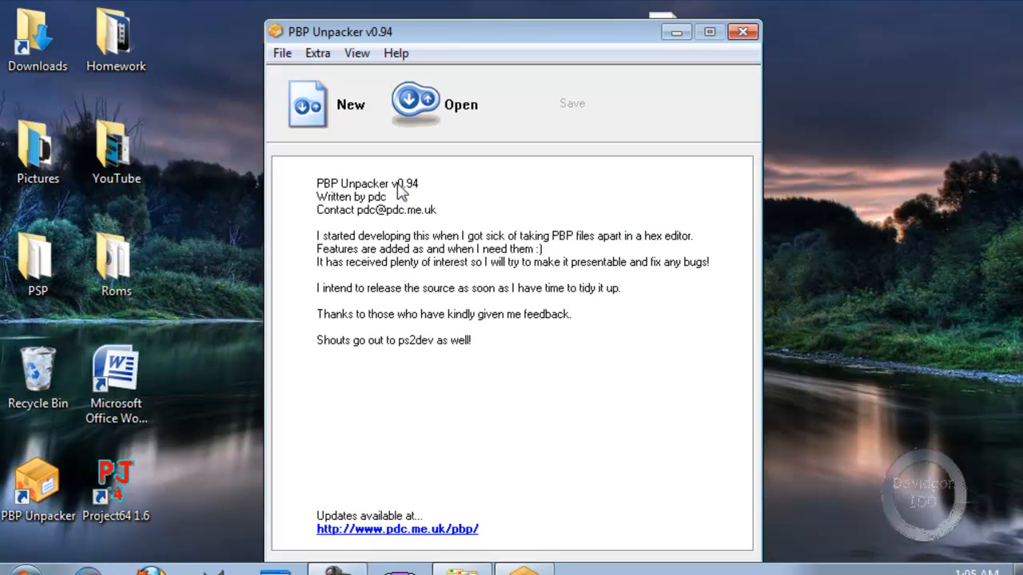
pyautogui.click(336, 128)
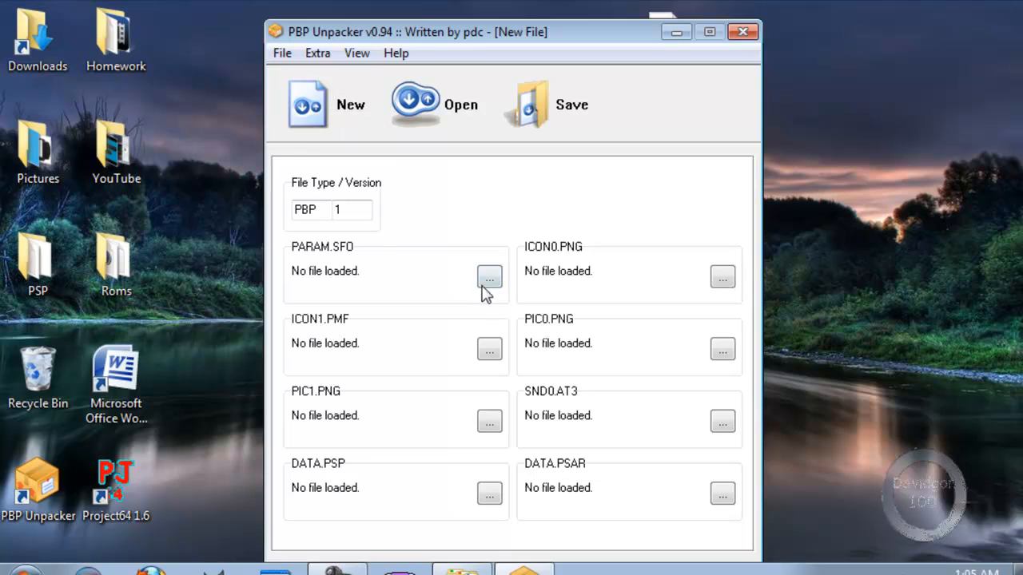
pyautogui.click(490, 279)
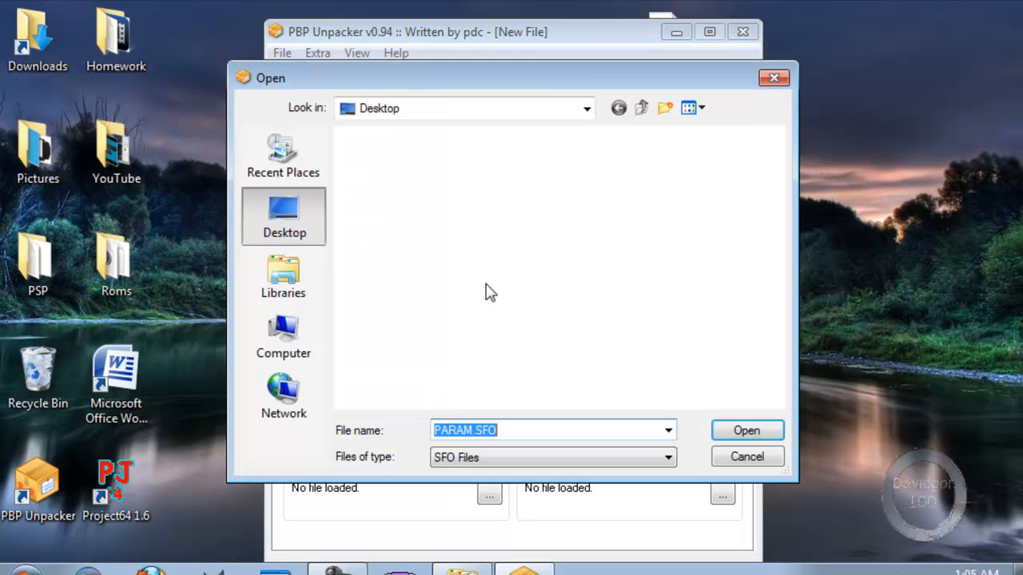
pyautogui.moveTo(781, 184); pyautogui.dragTo(780, 352)
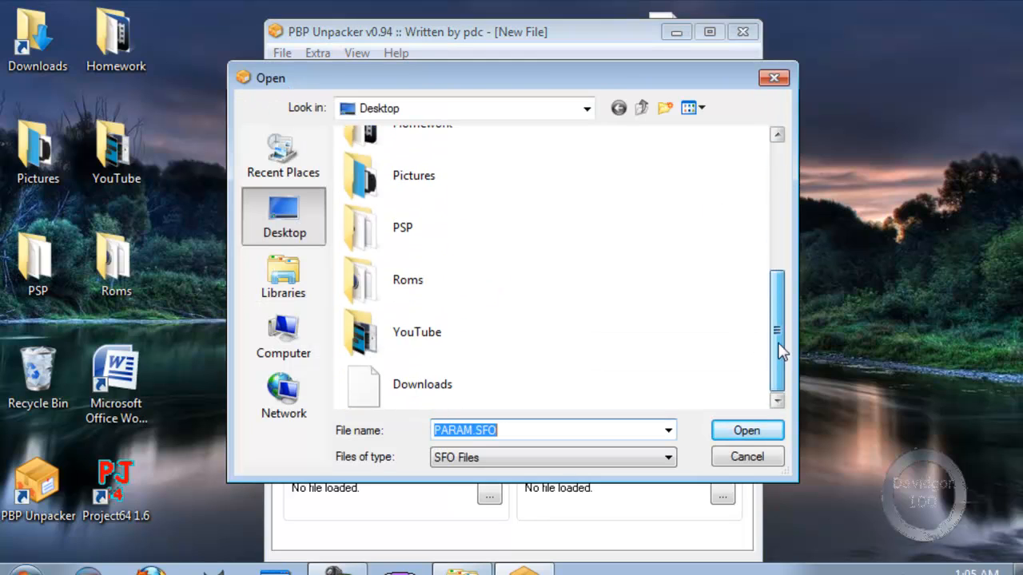
pyautogui.click(780, 140)
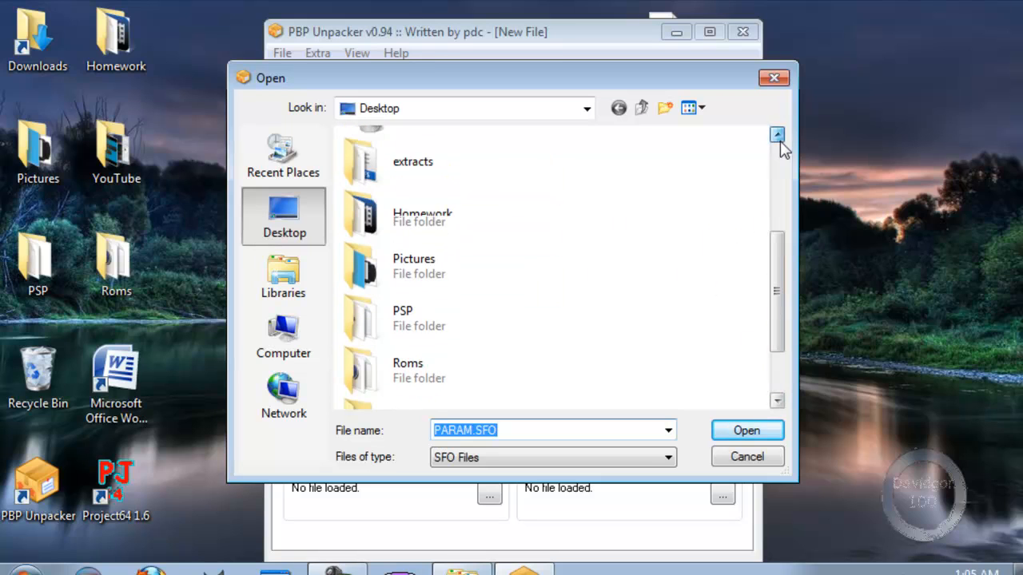
pyautogui.click(402, 162)
pyautogui.doubleClick(402, 162)
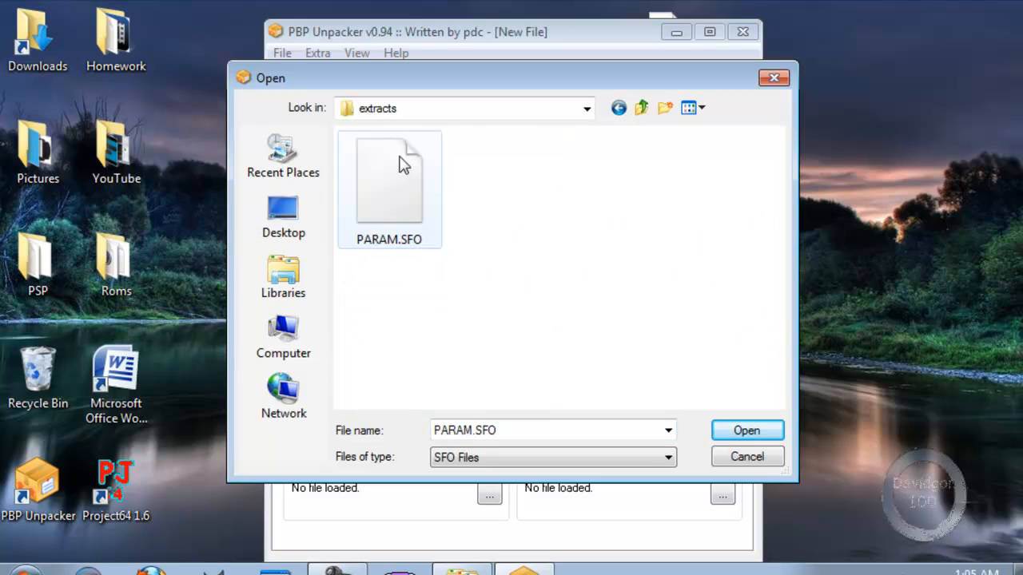
pyautogui.doubleClick(399, 160)
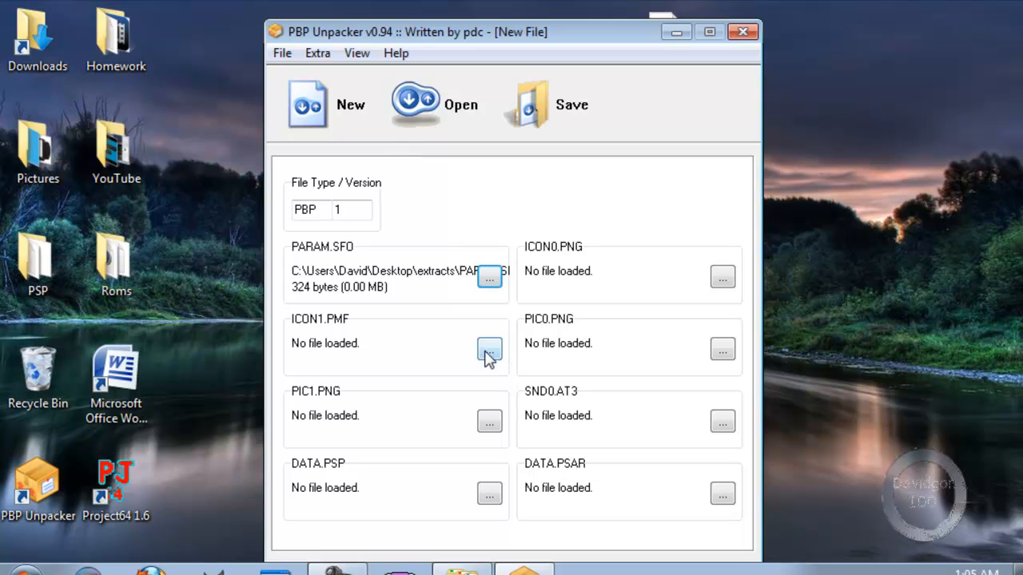
# Load the new pic1.png, DATA.PSP and the new icon0.png into the package.
pyautogui.click(490, 421)
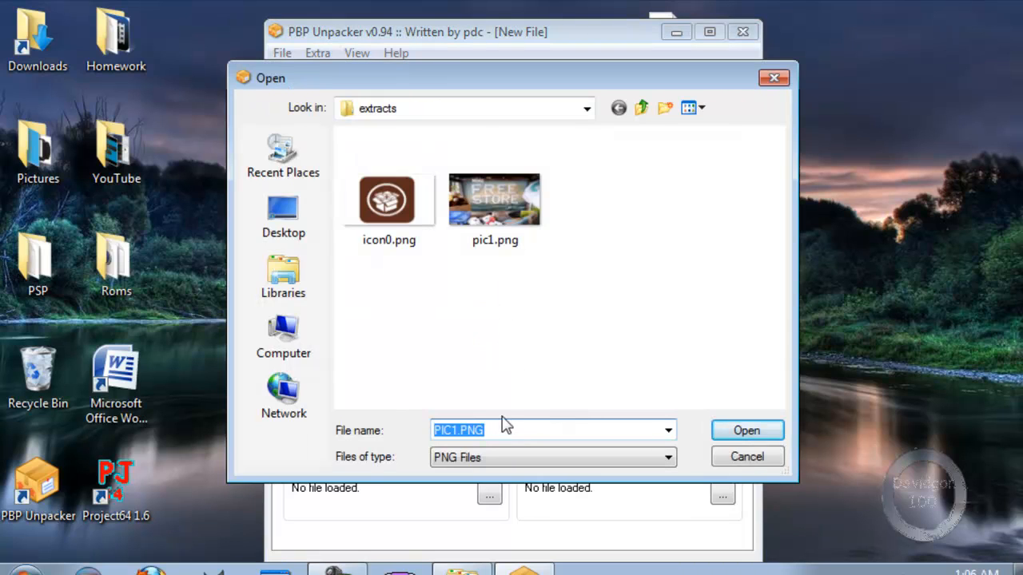
pyautogui.click(529, 237)
pyautogui.doubleClick(533, 237)
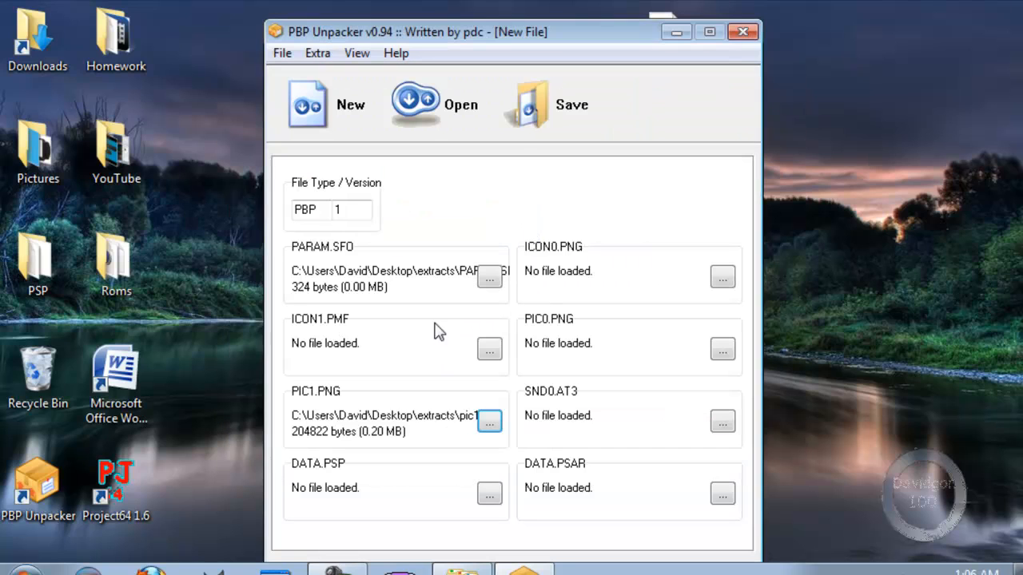
pyautogui.click(490, 491)
pyautogui.click(389, 188)
pyautogui.doubleClick(397, 153)
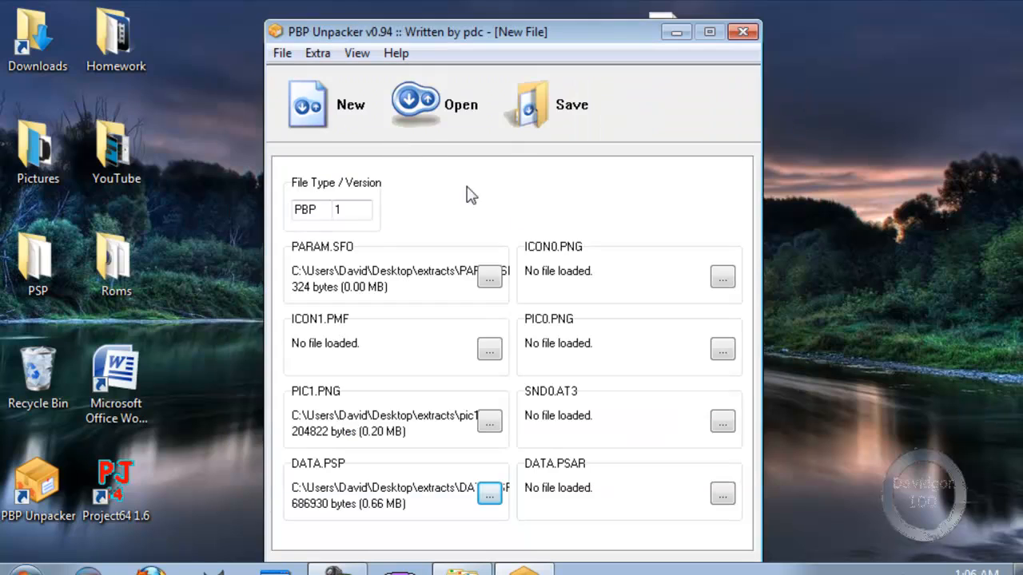
pyautogui.click(721, 277)
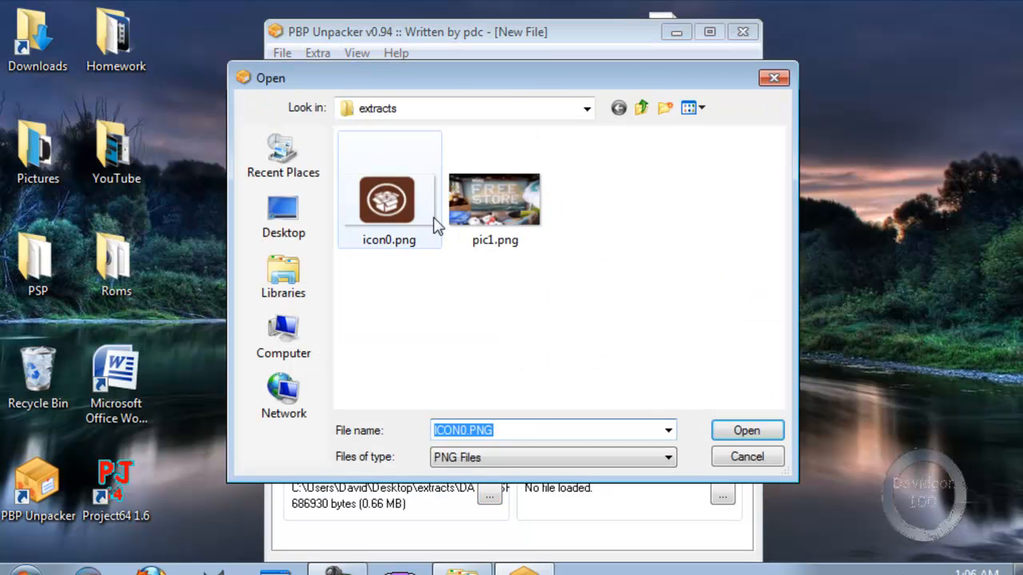
pyautogui.click(404, 219)
pyautogui.doubleClick(404, 220)
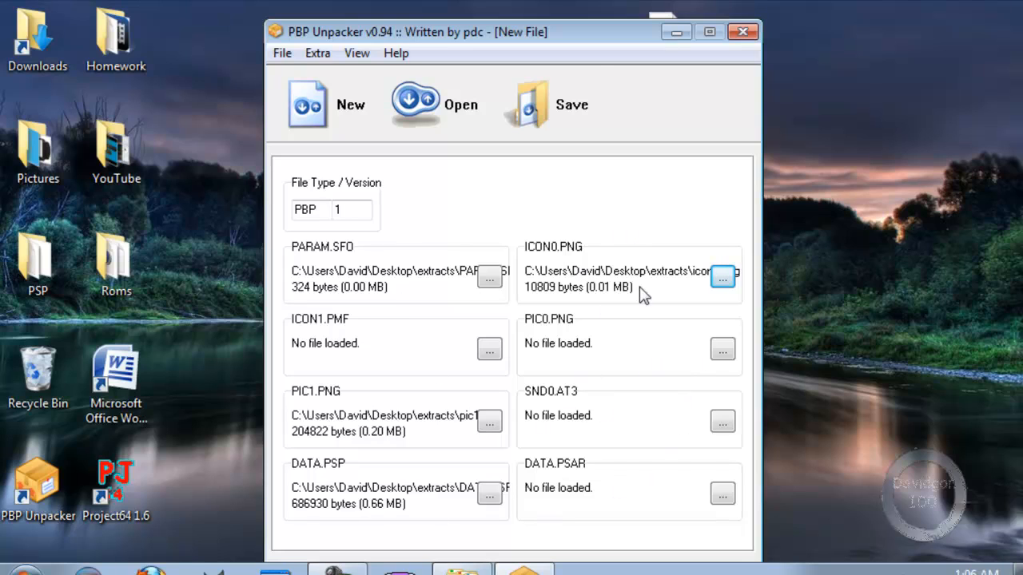
# Save the rebuilt package as EBOOT.PBP in the extracts folder and close PBP Unpacker.
pyautogui.click(588, 83)
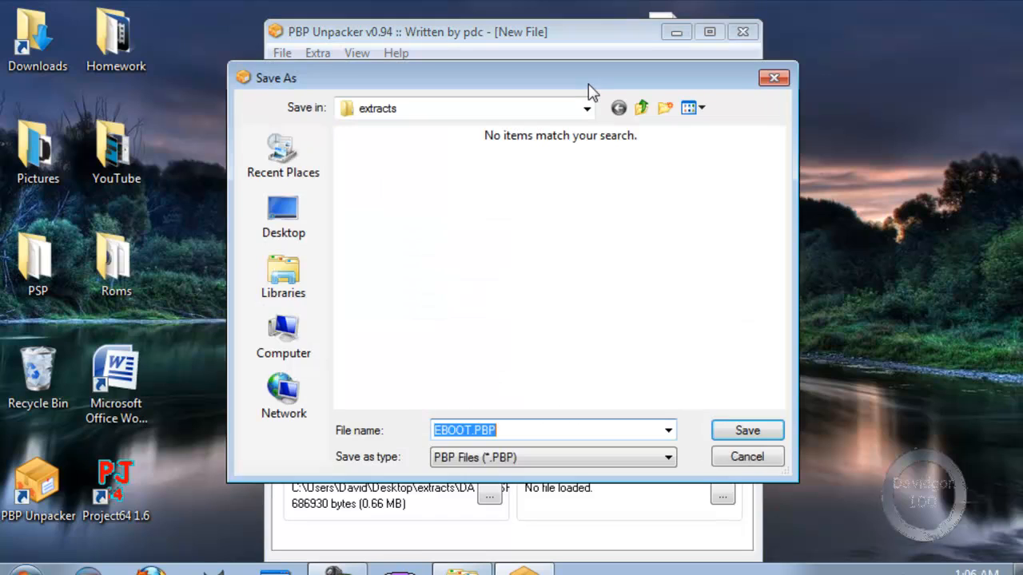
pyautogui.click(752, 431)
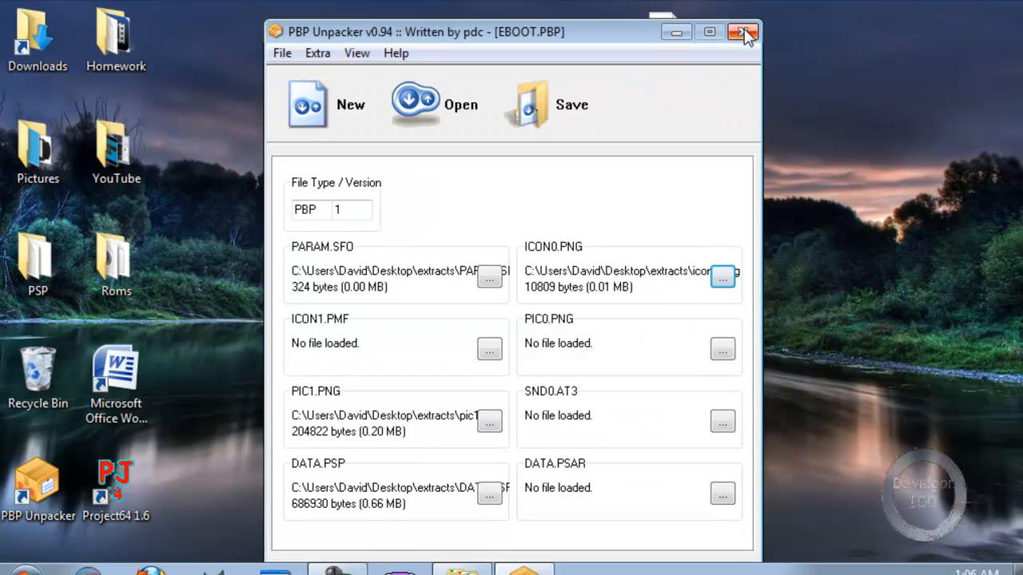
pyautogui.click(743, 32)
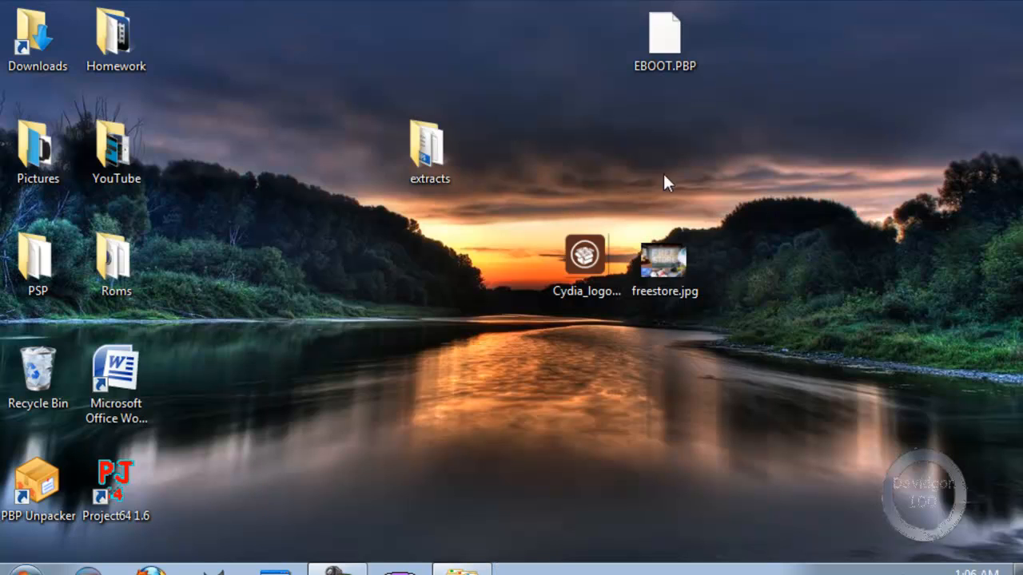
# Delete the three loose leftover files from the desktop.
pyautogui.moveTo(710, 353); pyautogui.dragTo(493, 11)
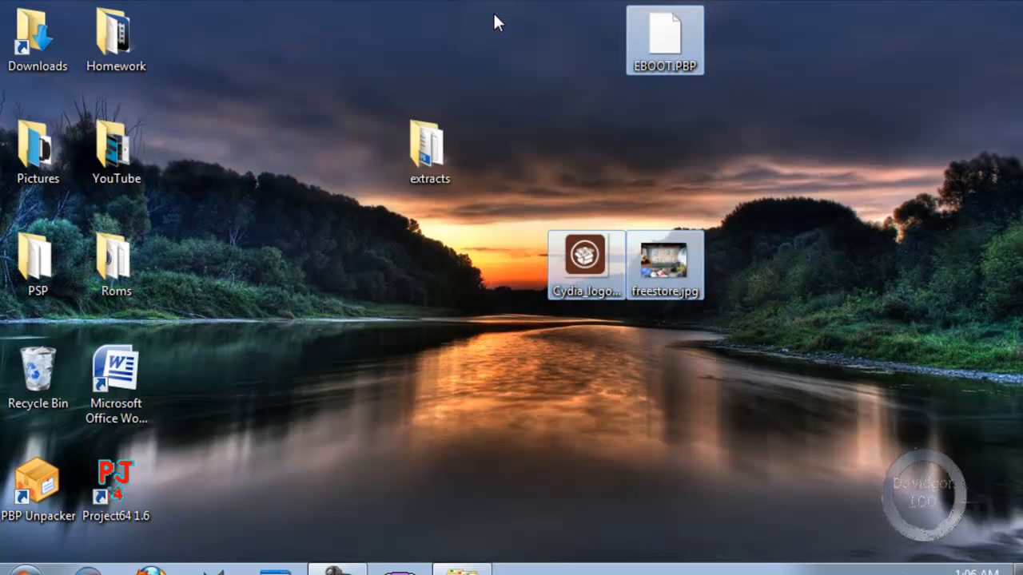
pyautogui.press('Delete')
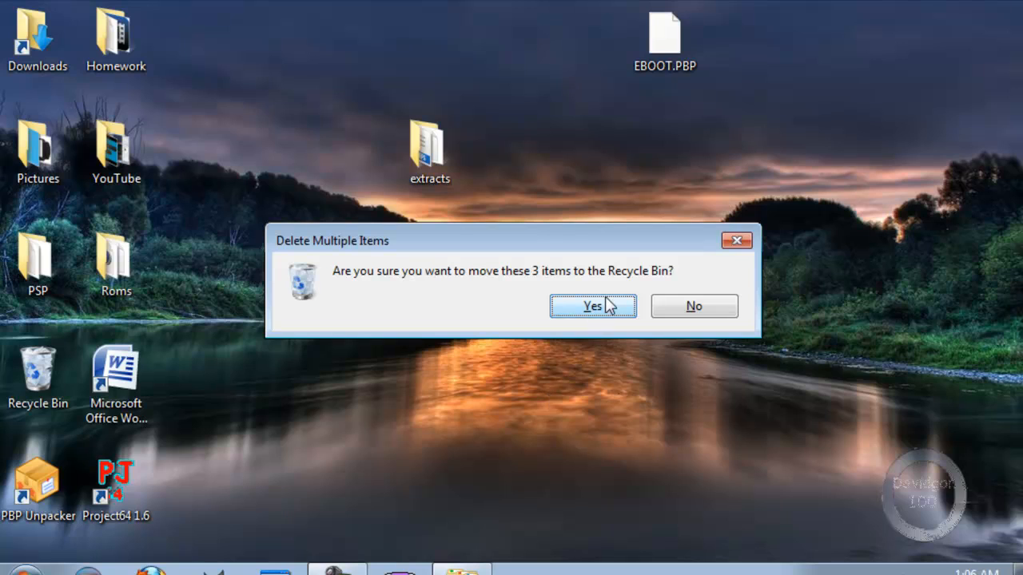
pyautogui.click(593, 307)
# Open the extracts folder full-screen and attempt to delete icon0.png, PARAM.SFO and pic1.png, cancelling the first try.
pyautogui.click(435, 144)
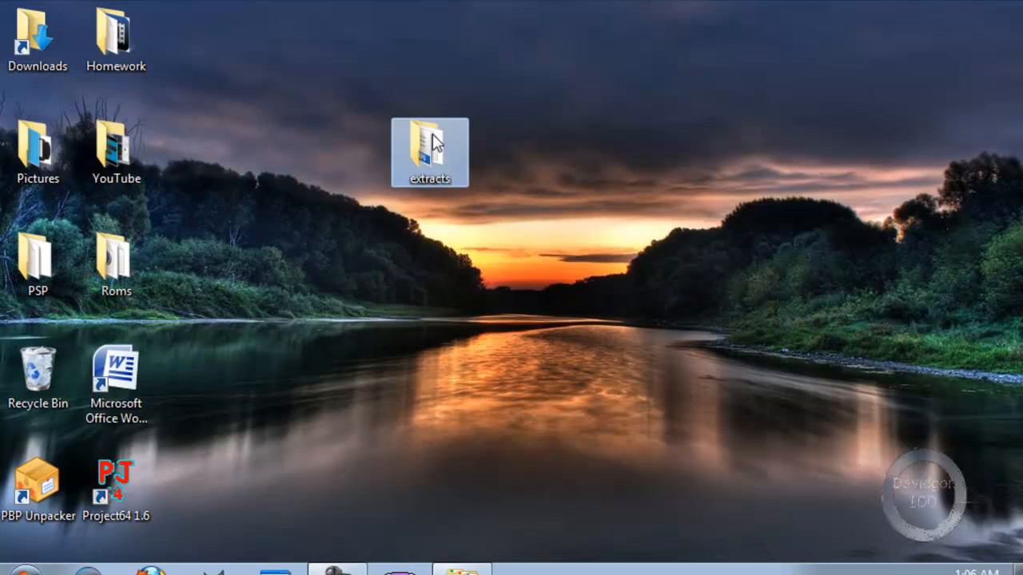
pyautogui.doubleClick(436, 144)
pyautogui.click(316, 182)
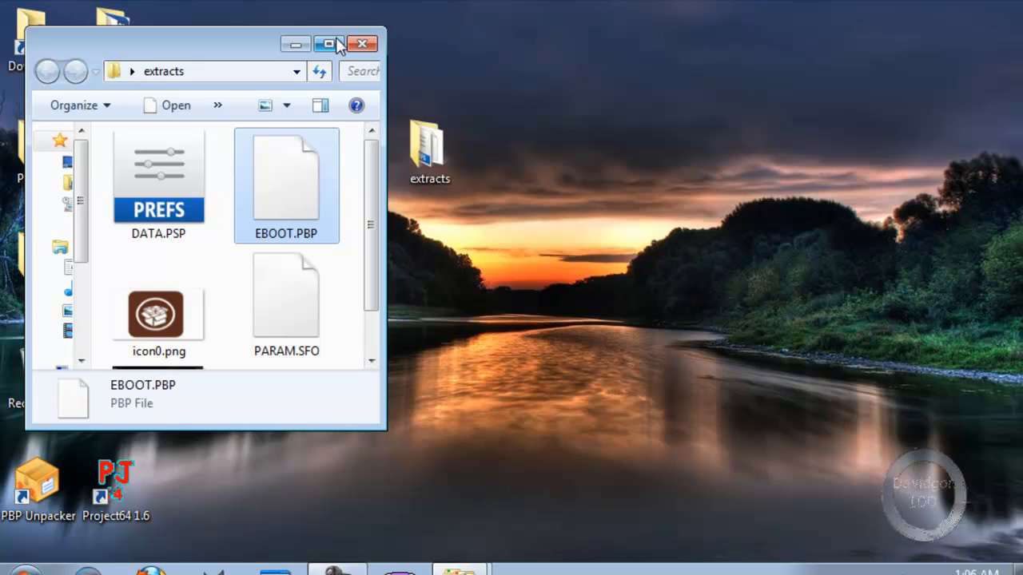
pyautogui.moveTo(240, 43); pyautogui.dragTo(207, 1)
pyautogui.moveTo(564, 305); pyautogui.dragTo(387, 130)
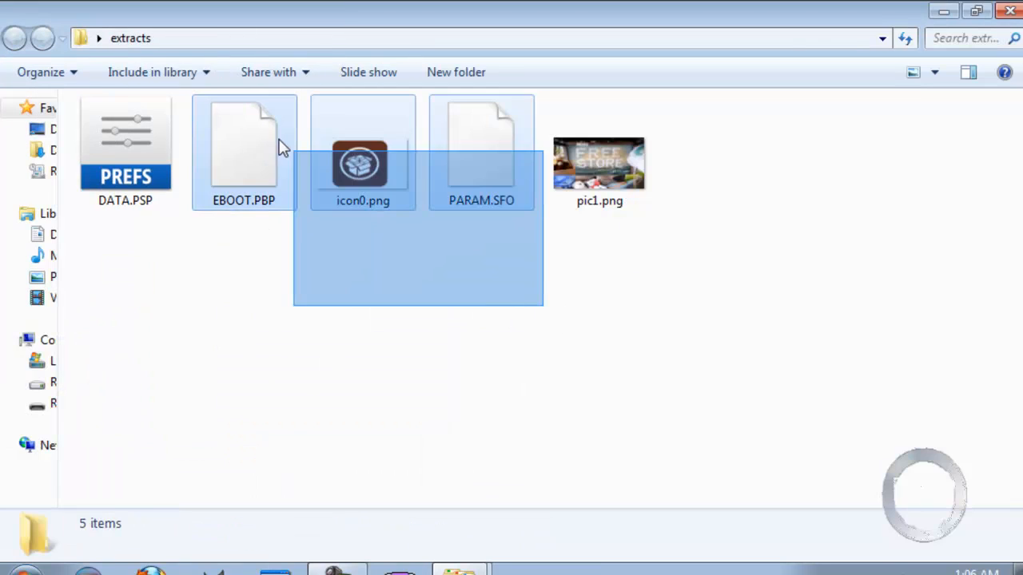
pyautogui.moveTo(334, 220); pyautogui.dragTo(658, 148)
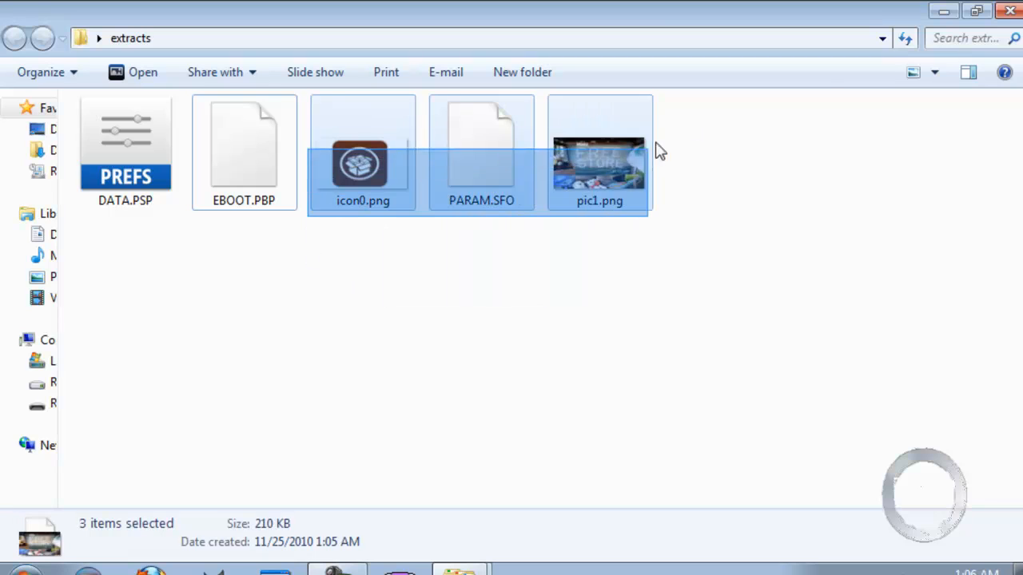
pyautogui.press('BackSpace')
pyautogui.press('Delete')
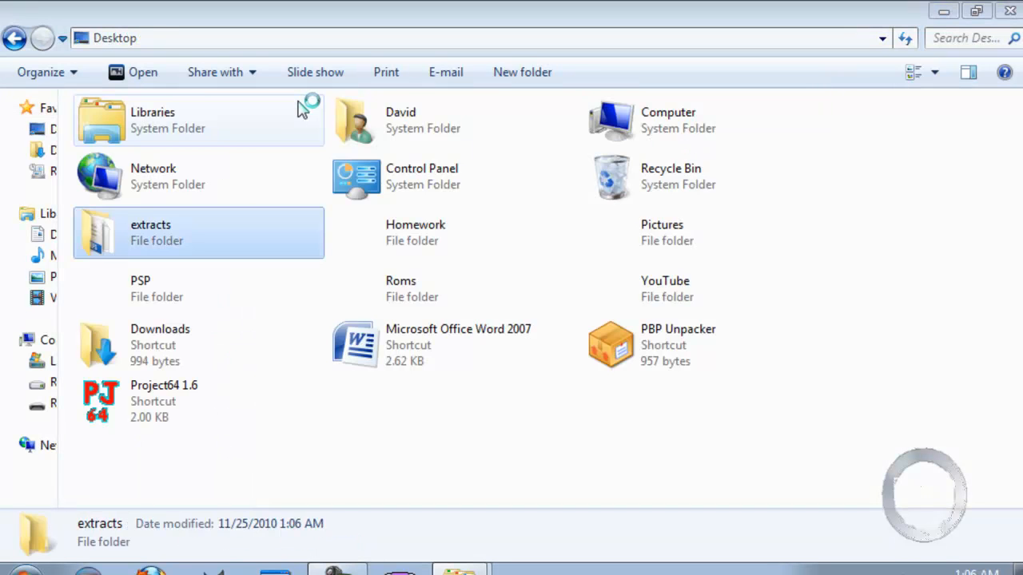
pyautogui.click(15, 37)
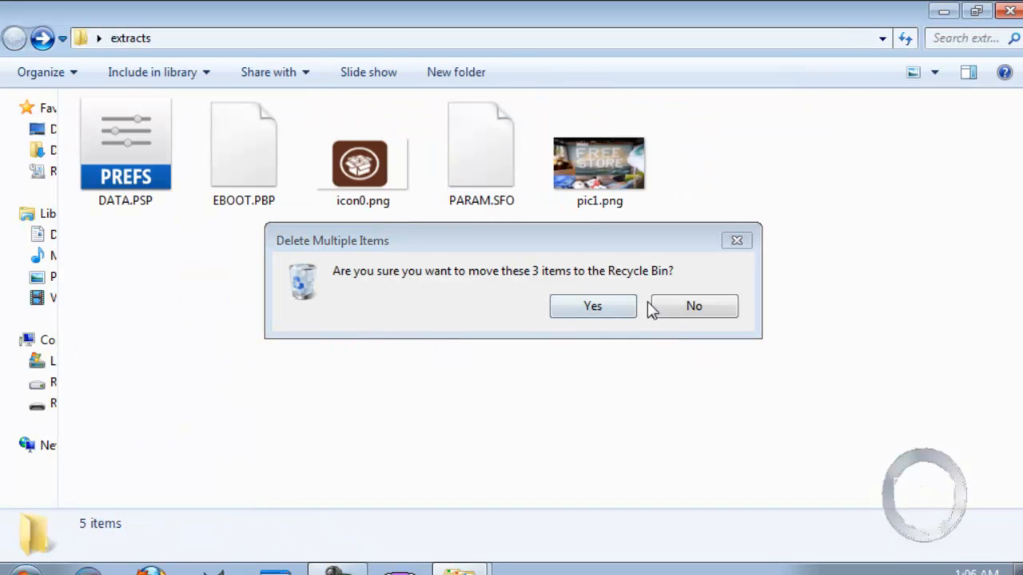
pyautogui.click(671, 306)
# Delete icon0.png, PARAM.SFO, pic1.png and DATA.PSP, leaving only EBOOT.PBP in extracts.
pyautogui.moveTo(345, 280); pyautogui.dragTo(715, 149)
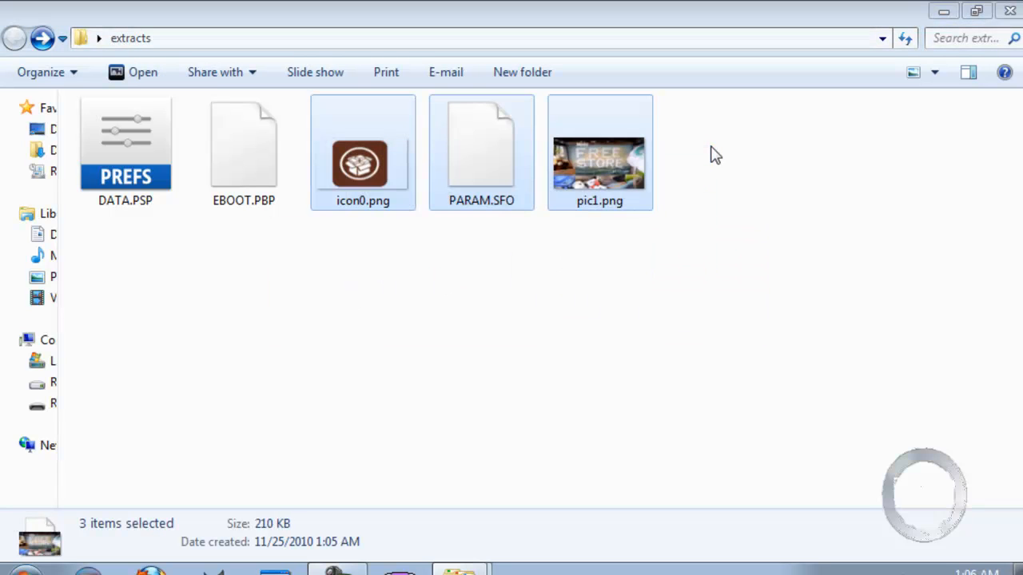
pyautogui.press('Delete')
pyautogui.click(592, 306)
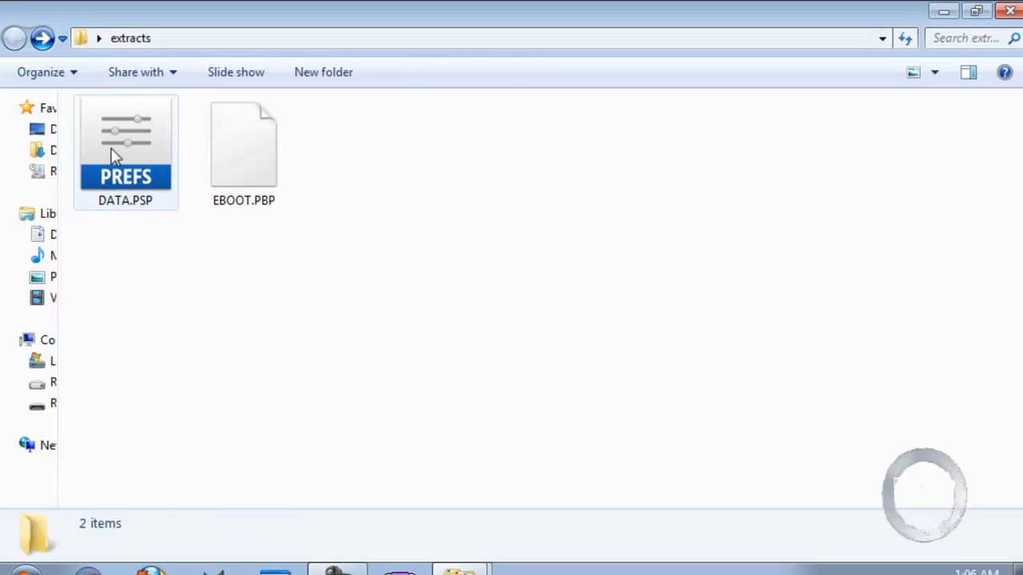
pyautogui.click(111, 148)
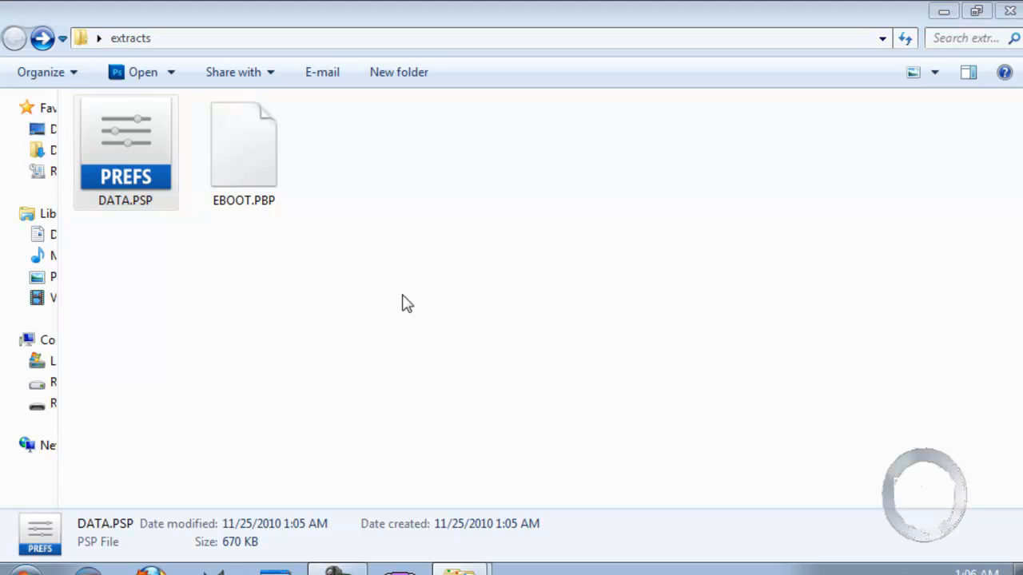
pyautogui.press('Delete')
pyautogui.click(592, 373)
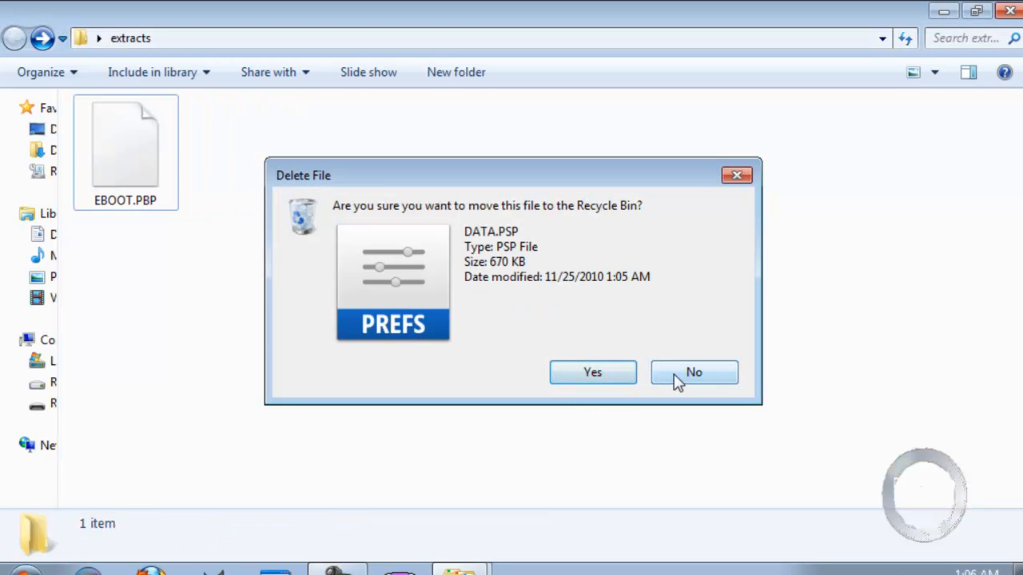
pyautogui.click(615, 376)
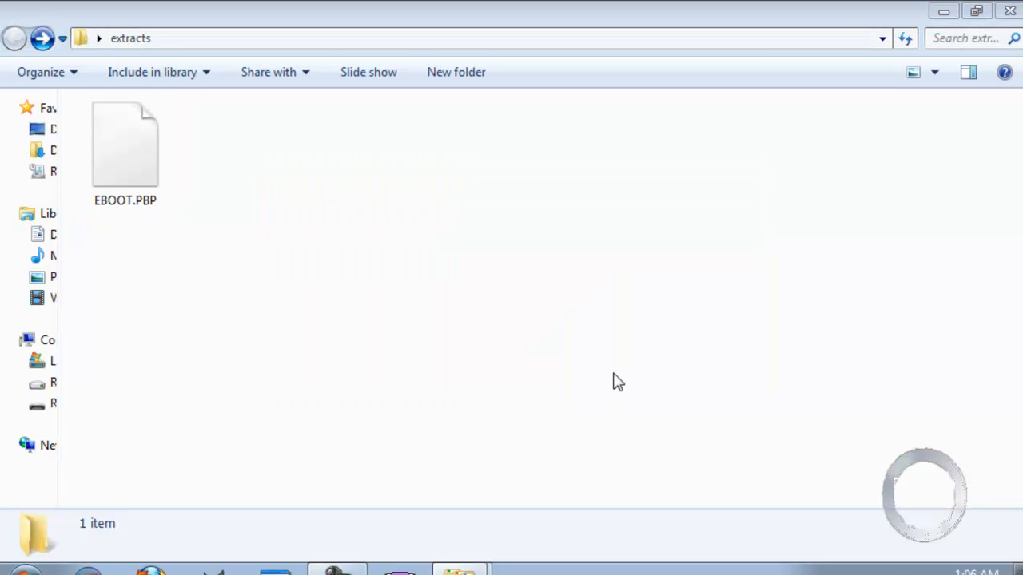
pyautogui.click(694, 394)
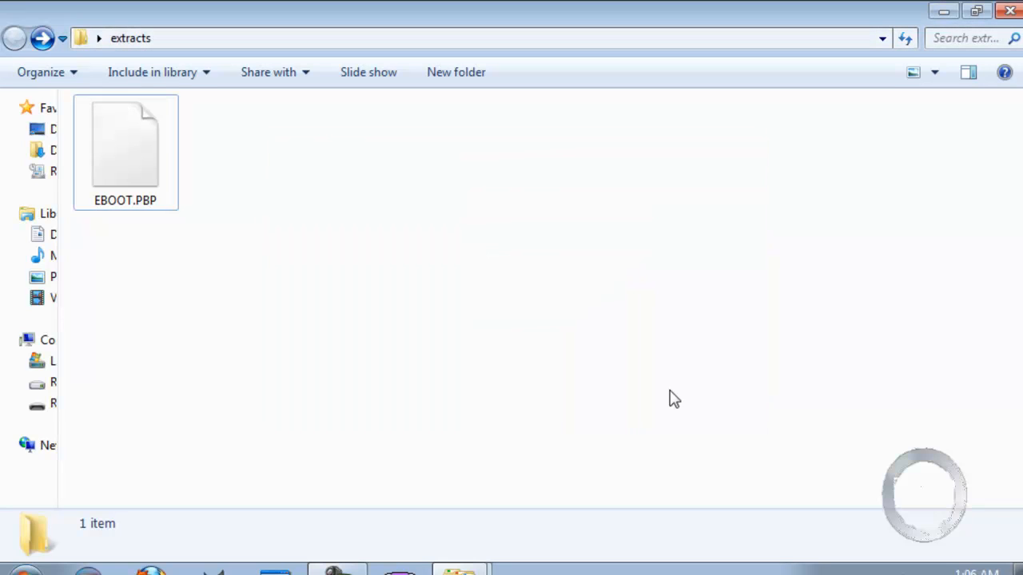
pyautogui.click(95, 112)
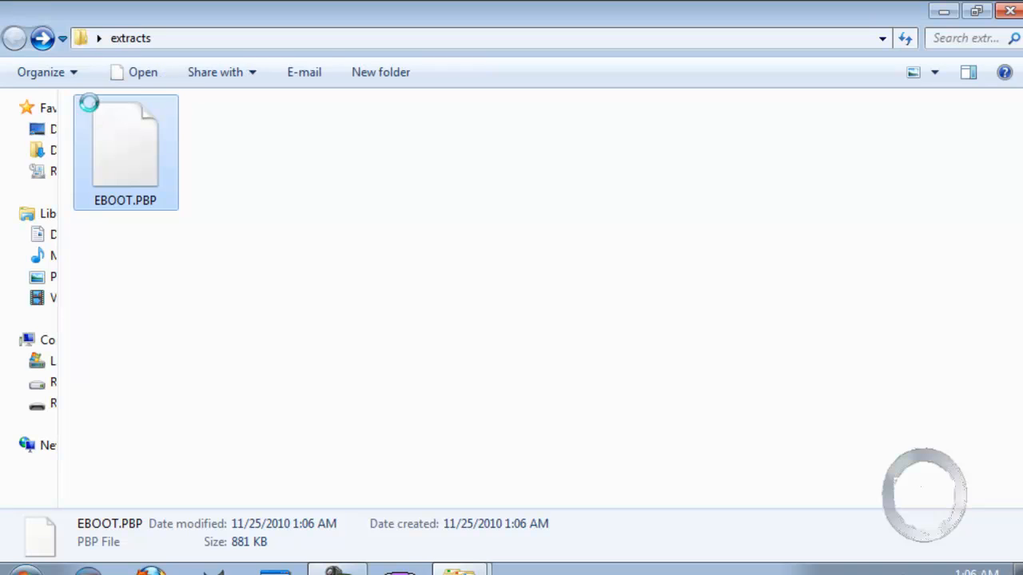
# Cut EBOOT.PBP from the extracts folder for moving.
pyautogui.rightClick(90, 108)
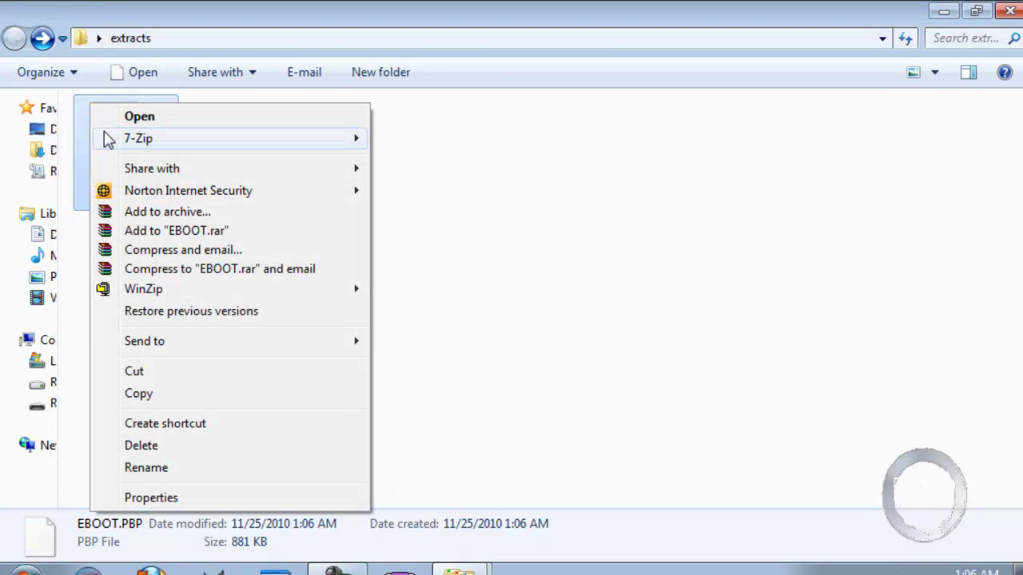
pyautogui.click(212, 377)
pyautogui.click(1009, 11)
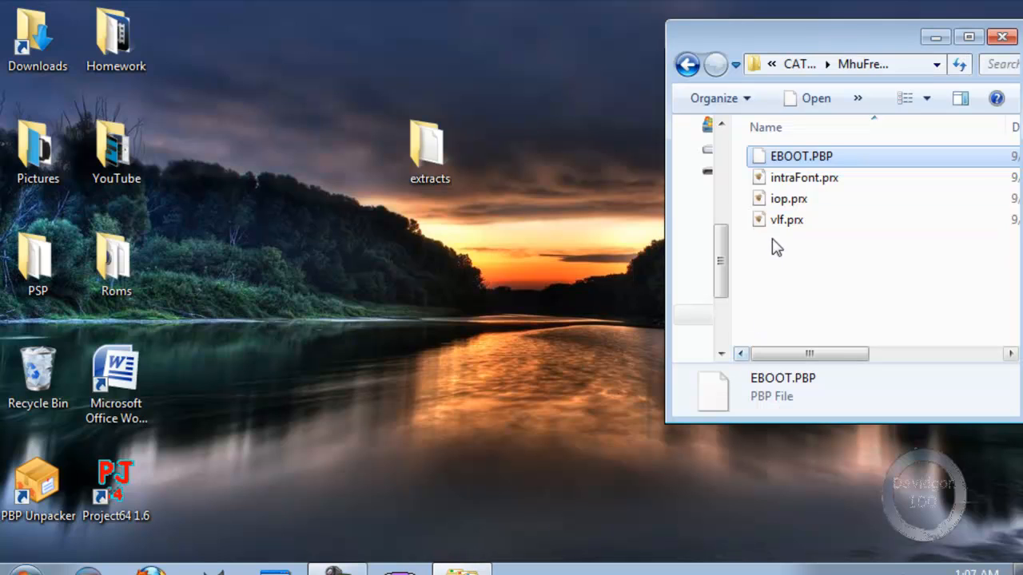
# Paste EBOOT.PBP into the MhuFreeStore folder, replacing the old one, and close the window.
pyautogui.rightClick(797, 293)
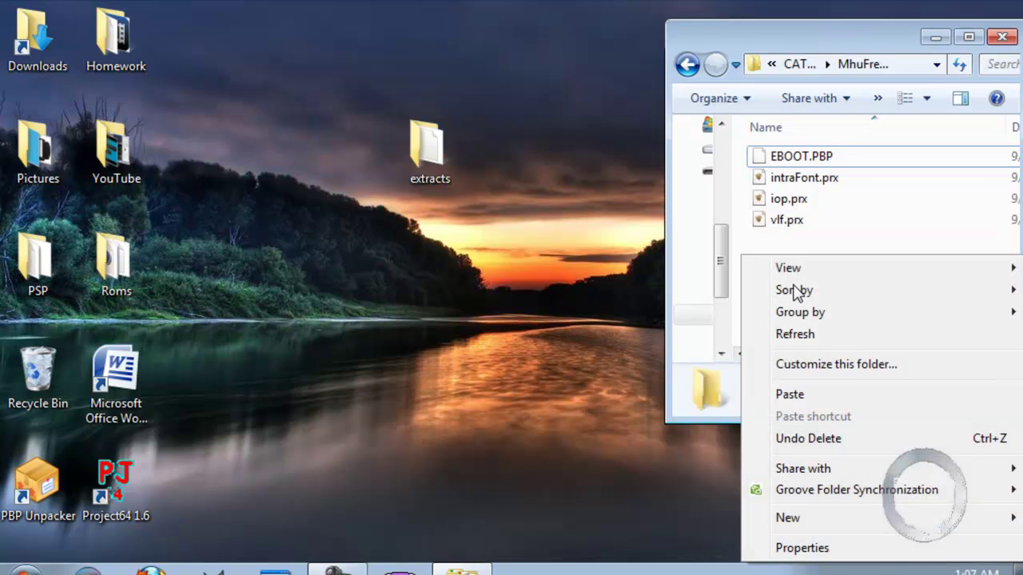
pyautogui.click(780, 398)
pyautogui.click(424, 210)
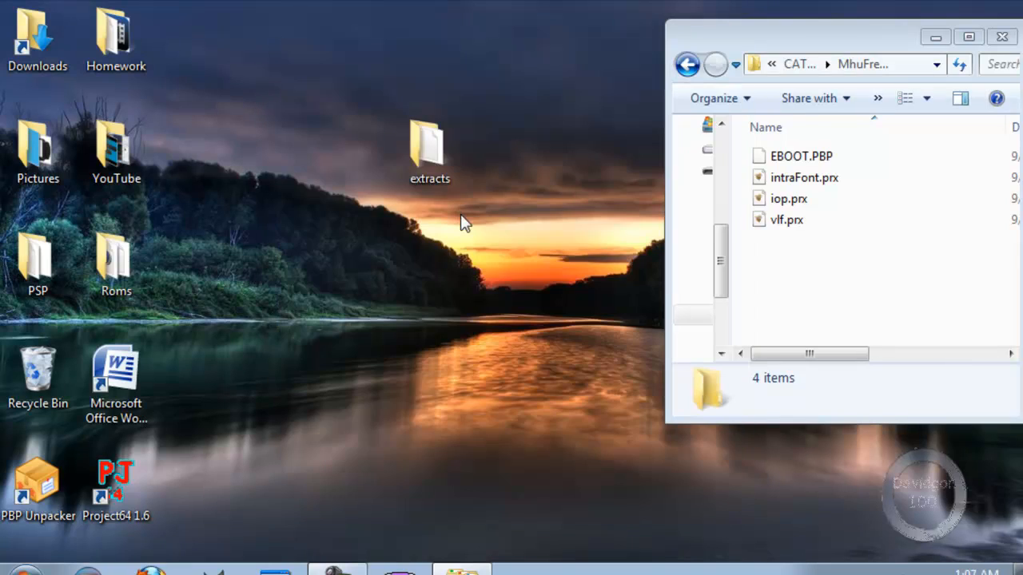
pyautogui.click(1004, 39)
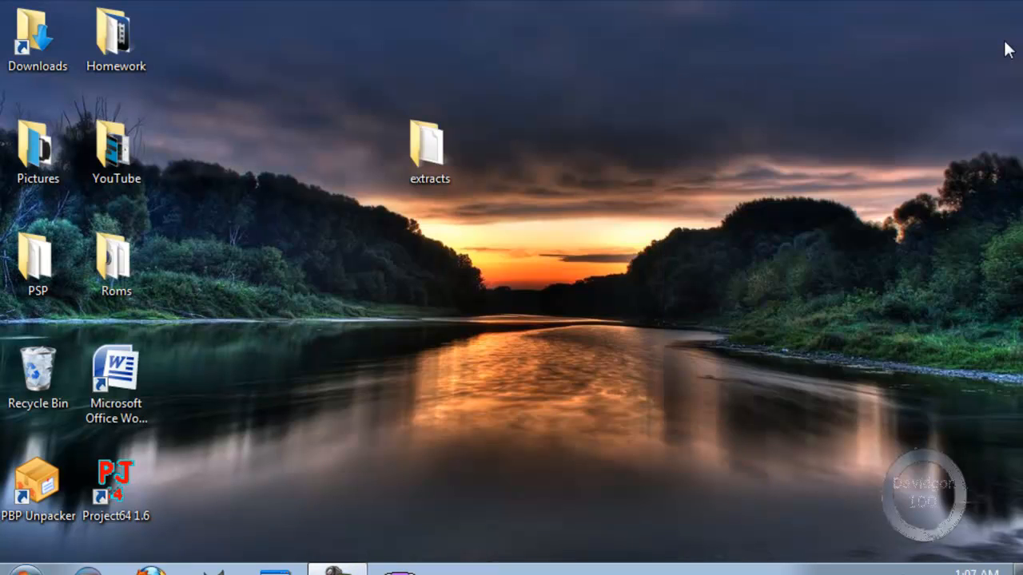